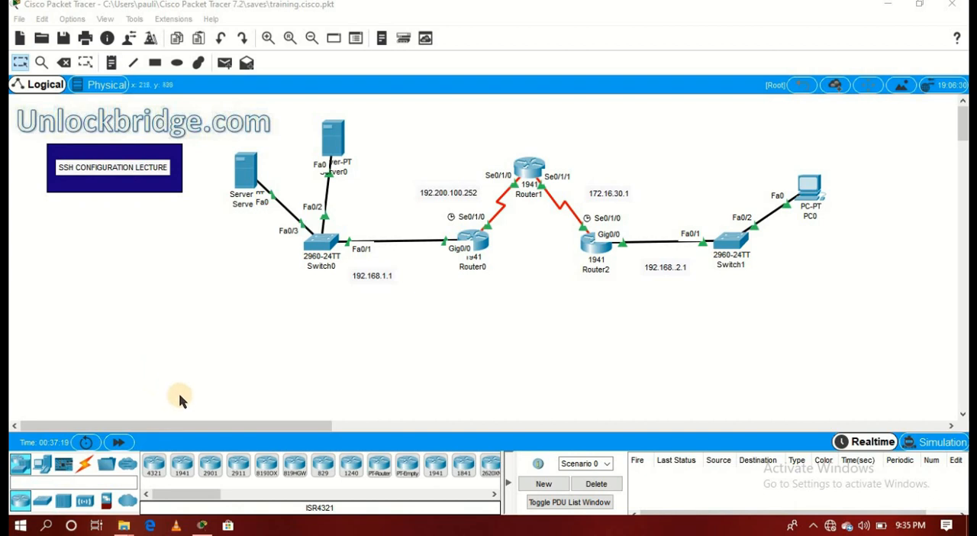
- Inspect the routing table of Router3 in the static routing topology, and close it
{"action": "left_click_drag", "start_coordinate": [200, 428], "coordinate": [509, 412]}
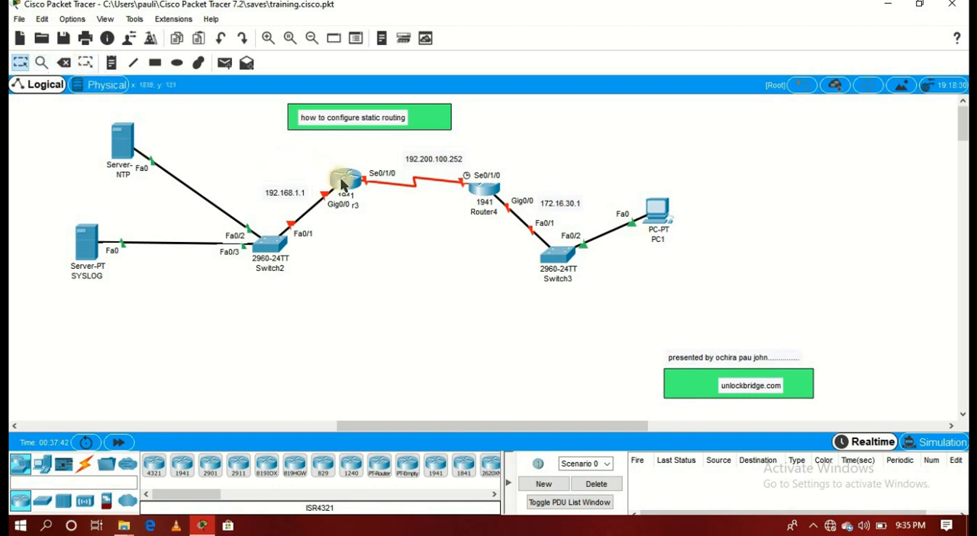
{"action": "left_click", "coordinate": [42, 63]}
{"action": "left_click", "coordinate": [356, 186]}
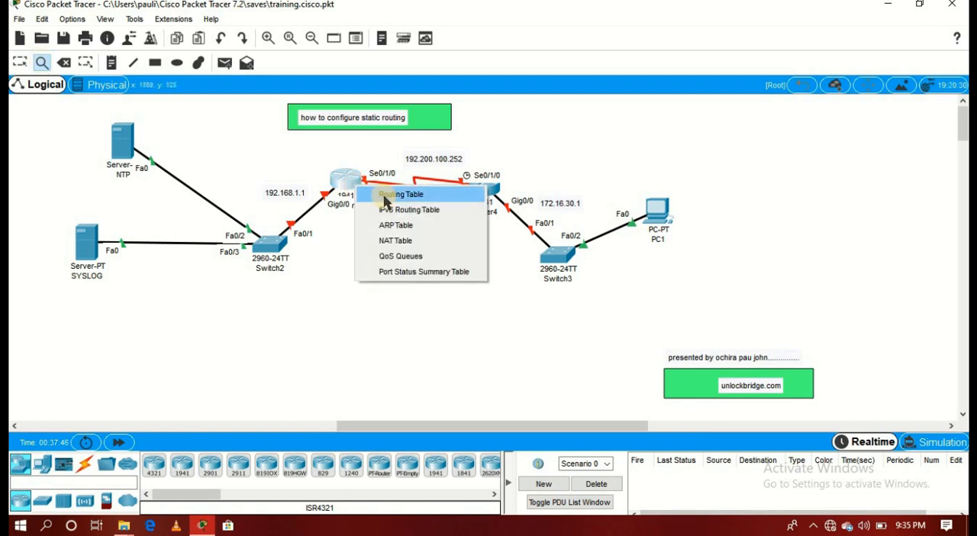
{"action": "left_click", "coordinate": [384, 196]}
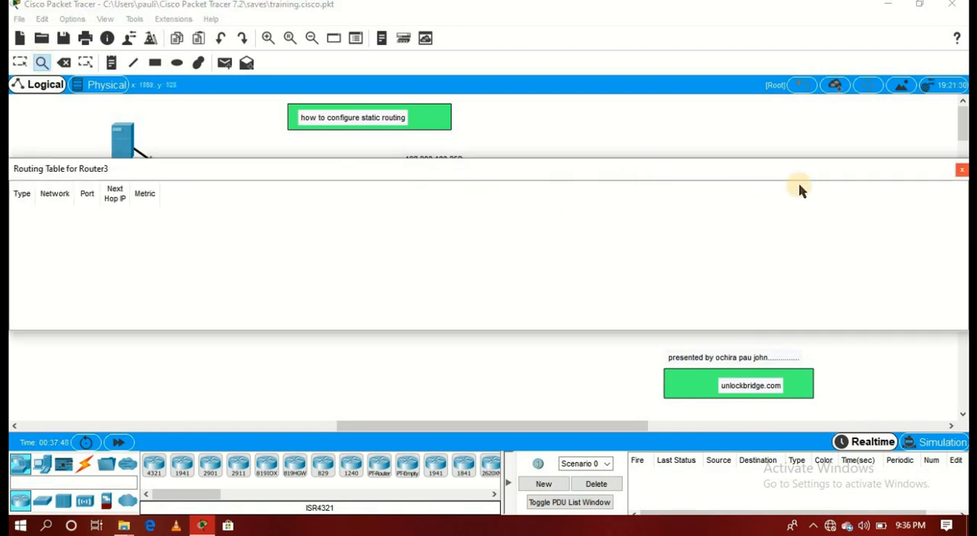
{"action": "left_click", "coordinate": [960, 171]}
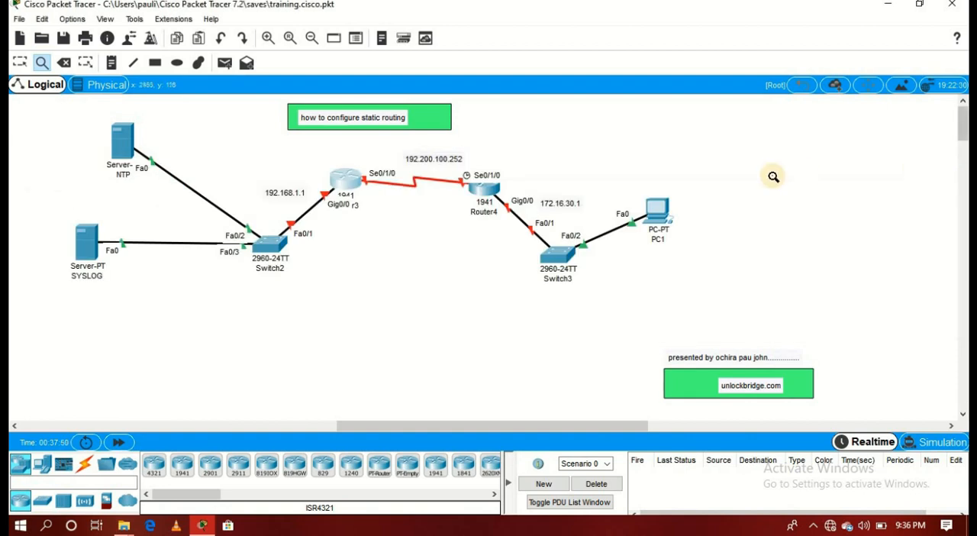
- Inspect the routing table of Router4, close it and leave the Inspect tool
{"action": "left_click", "coordinate": [484, 192]}
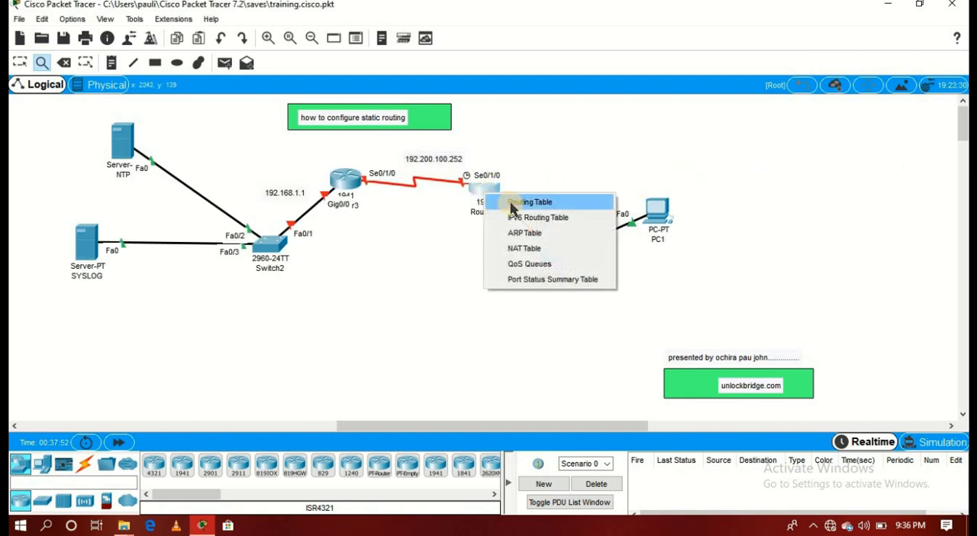
{"action": "left_click", "coordinate": [511, 201]}
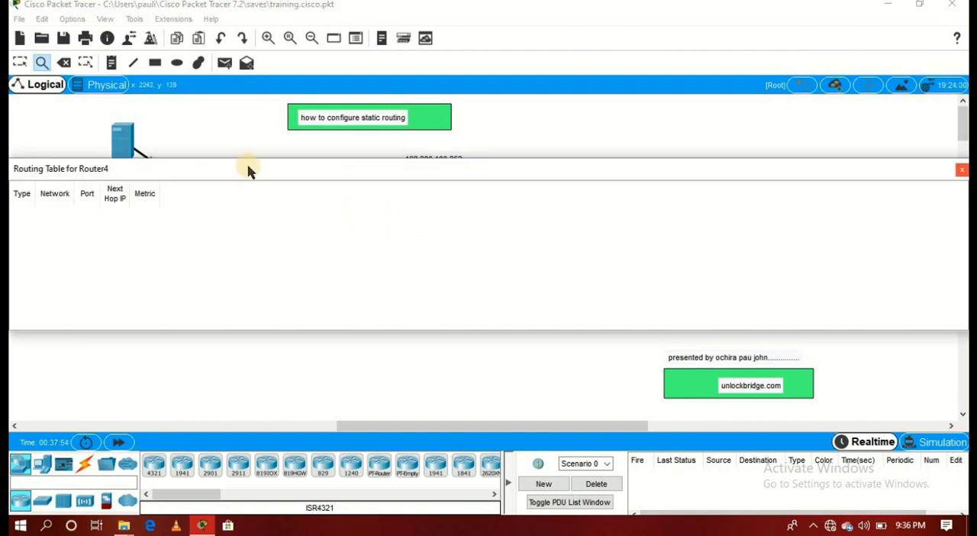
{"action": "left_click", "coordinate": [960, 169]}
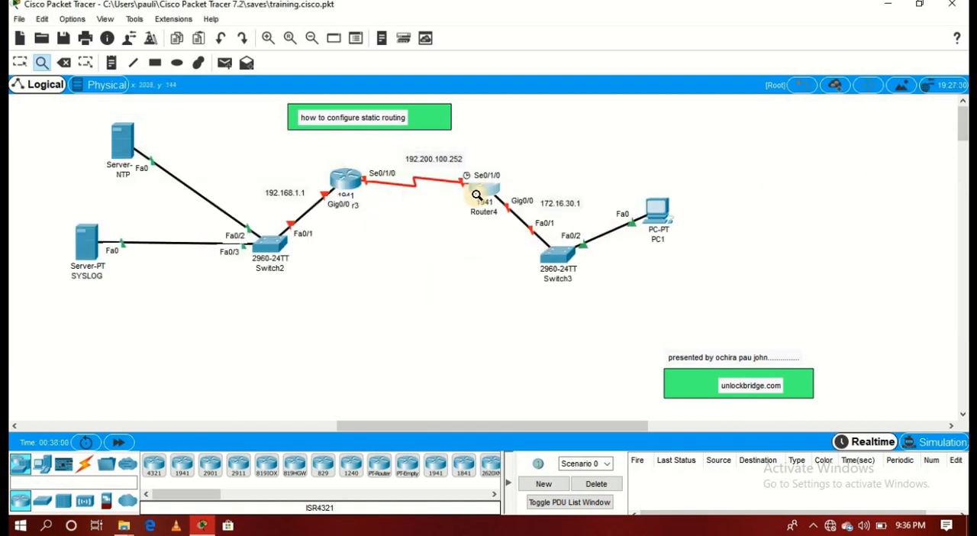
{"action": "key", "text": "Escape"}
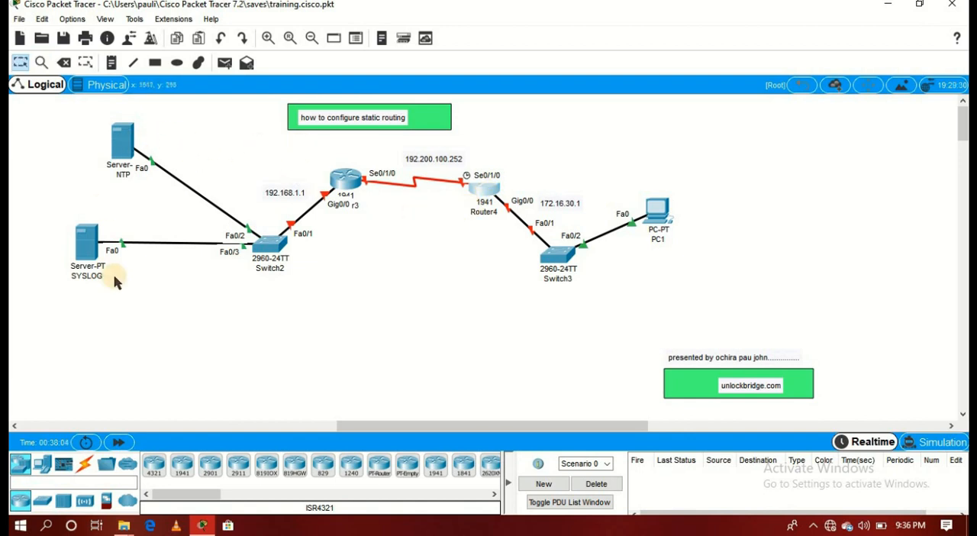
- Open Router3's command line and enter global configuration mode with en and config t
{"action": "left_click", "coordinate": [348, 181]}
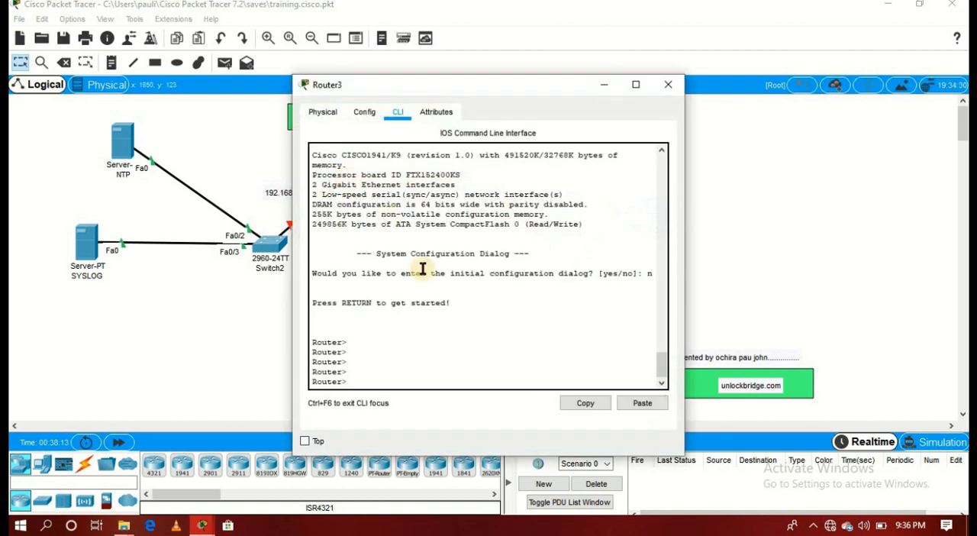
{"action": "key", "text": "Return"}
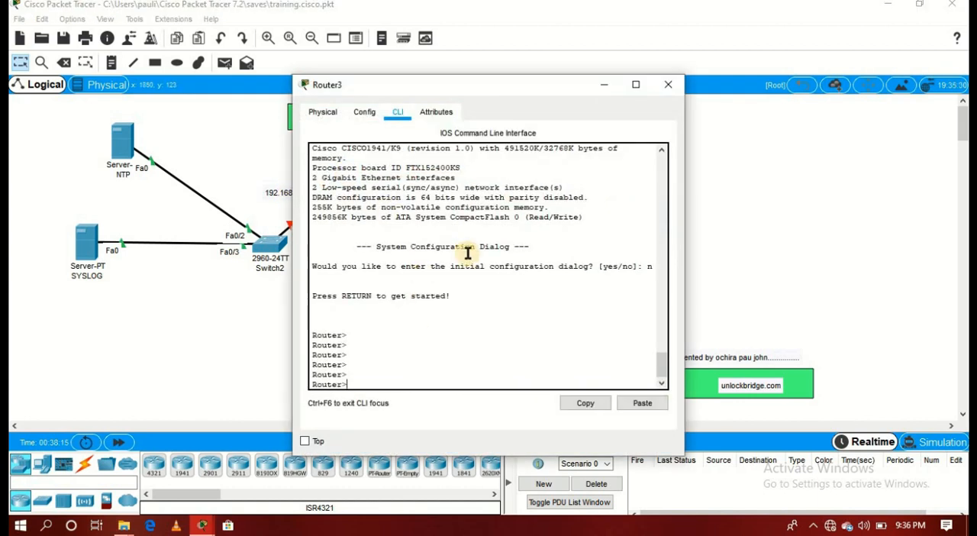
{"action": "type", "text": "en"}
{"action": "key", "text": "Return"}
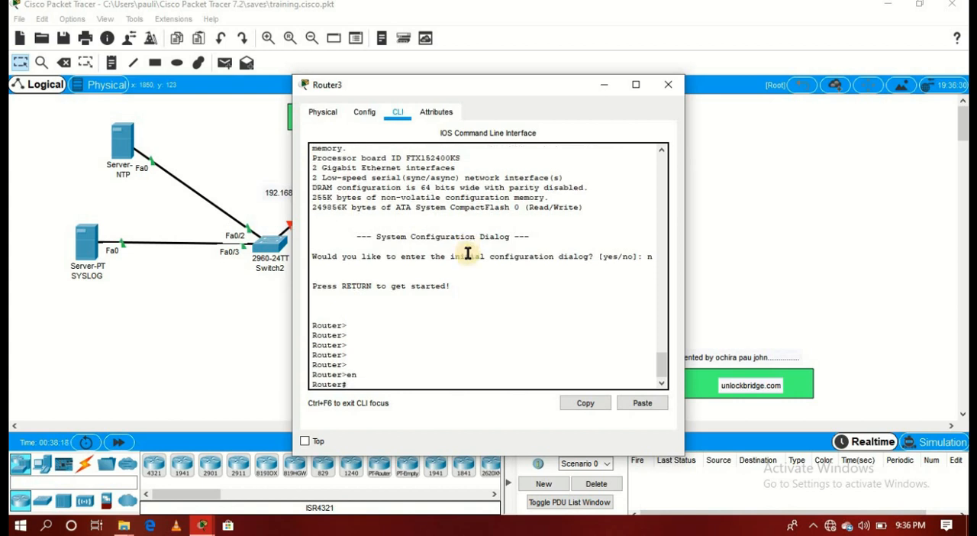
{"action": "type", "text": "config t"}
{"action": "key", "text": "Return"}
{"action": "key", "text": "Return"}
{"action": "key", "text": "Return"}
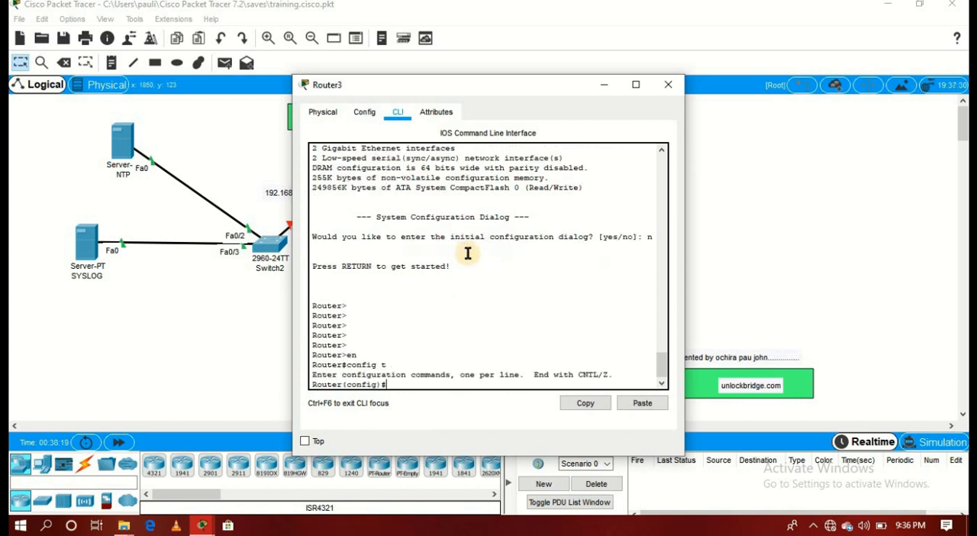
- Nudge the 192.168.1.1 label slightly downward and enter interface configuration for gigabitEthernet 0/0 on Router3
{"action": "left_click_drag", "start_coordinate": [404, 90], "coordinate": [585, 67]}
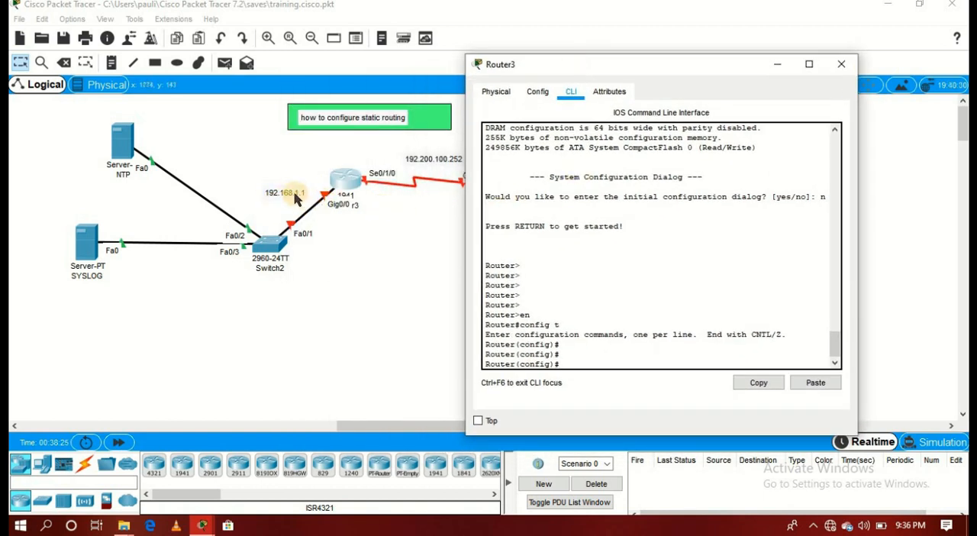
{"action": "left_click_drag", "start_coordinate": [296, 196], "coordinate": [295, 204]}
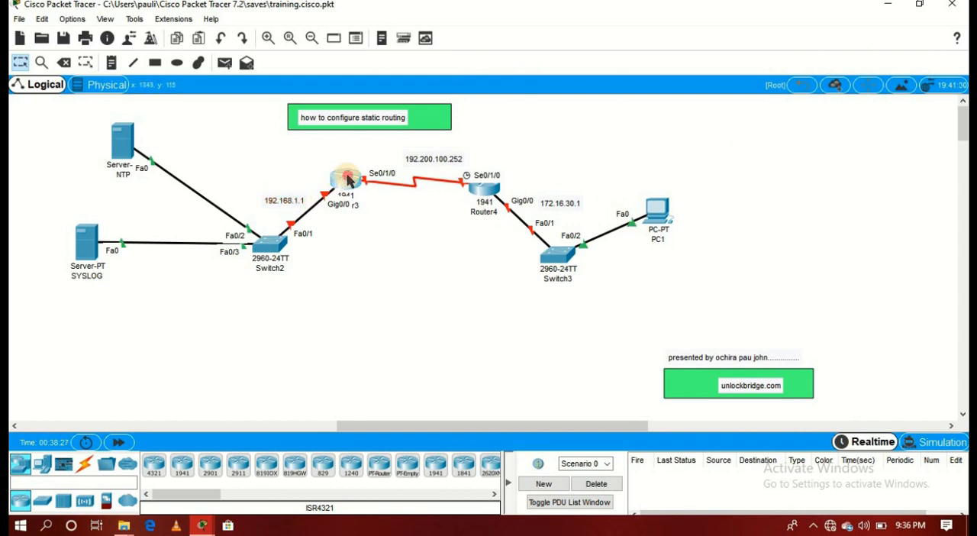
{"action": "left_click", "coordinate": [343, 180]}
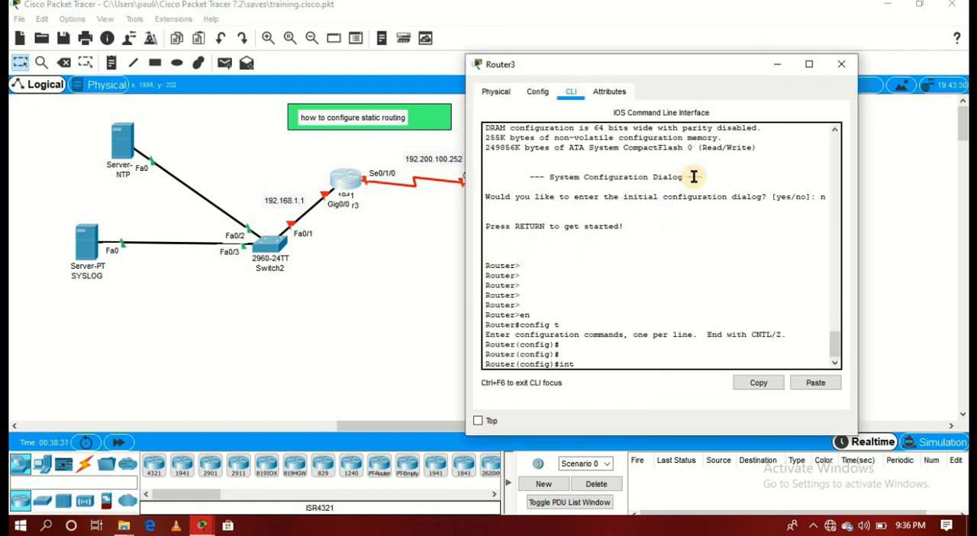
{"action": "type", "text": "g"}
{"action": "key", "text": "Tab"}
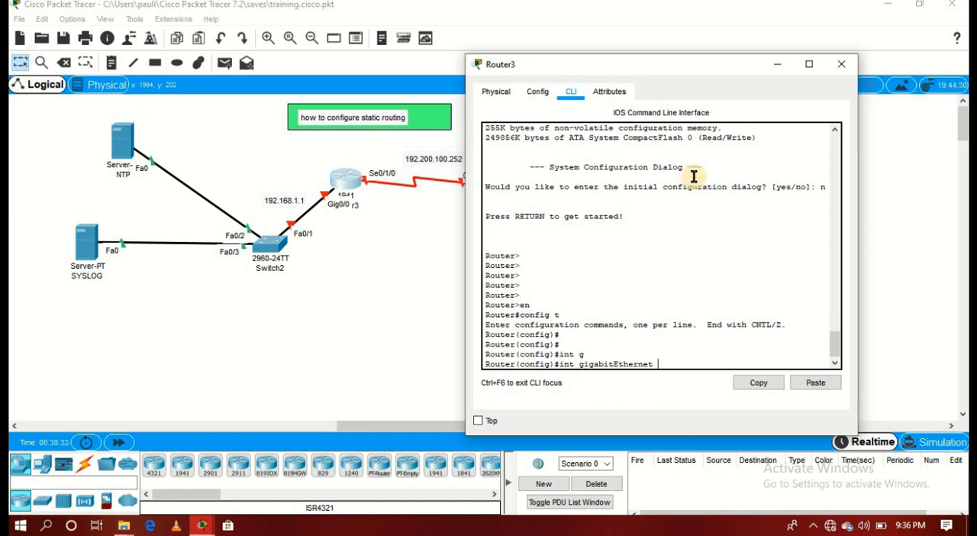
{"action": "type", "text": "0/0"}
{"action": "key", "text": "Return"}
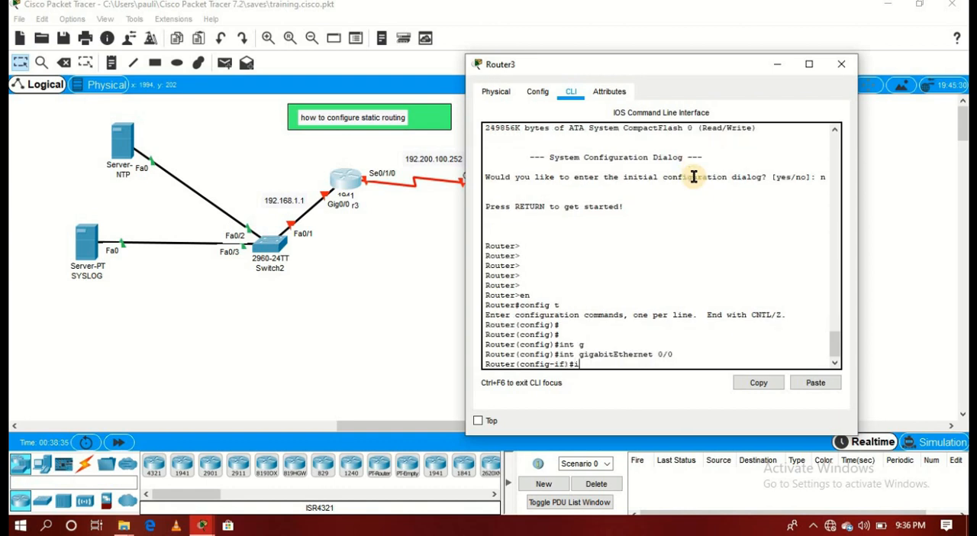
- Assign IP address 192.168.1.1 with mask 255.255.255.0 to Router3's gigabitEthernet 0/0 interface
{"action": "type", "text": "ip add 192.168.1.1 2555.255.255.0"}
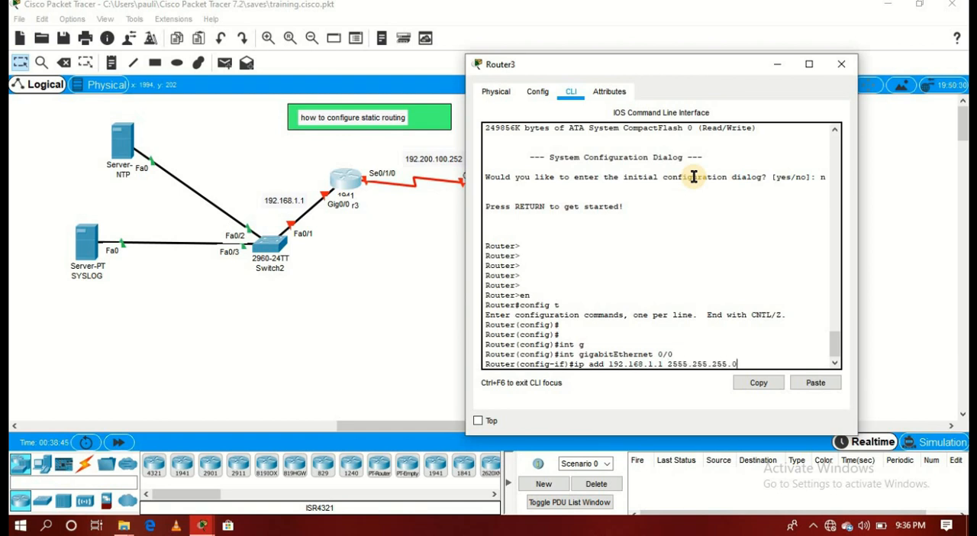
{"action": "key", "text": "Return"}
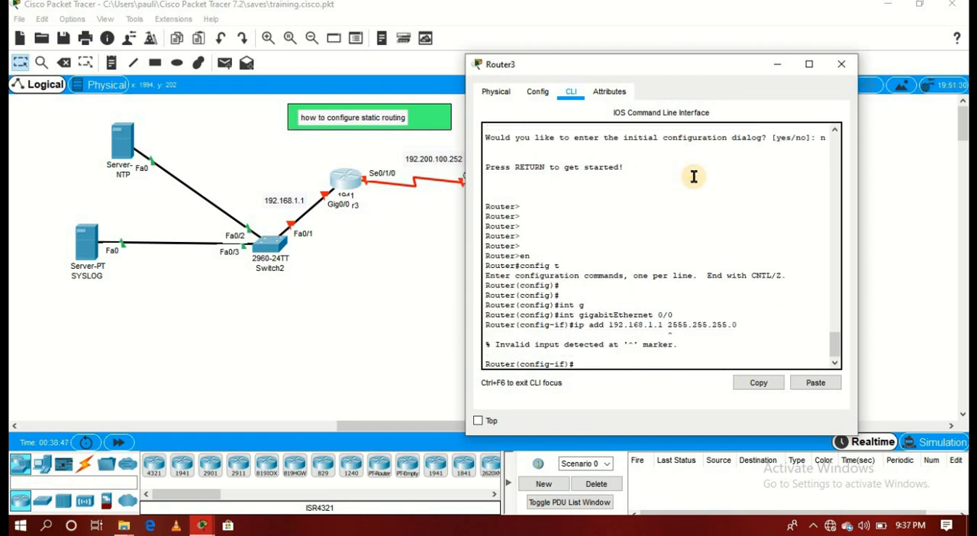
{"action": "key", "text": "Up"}
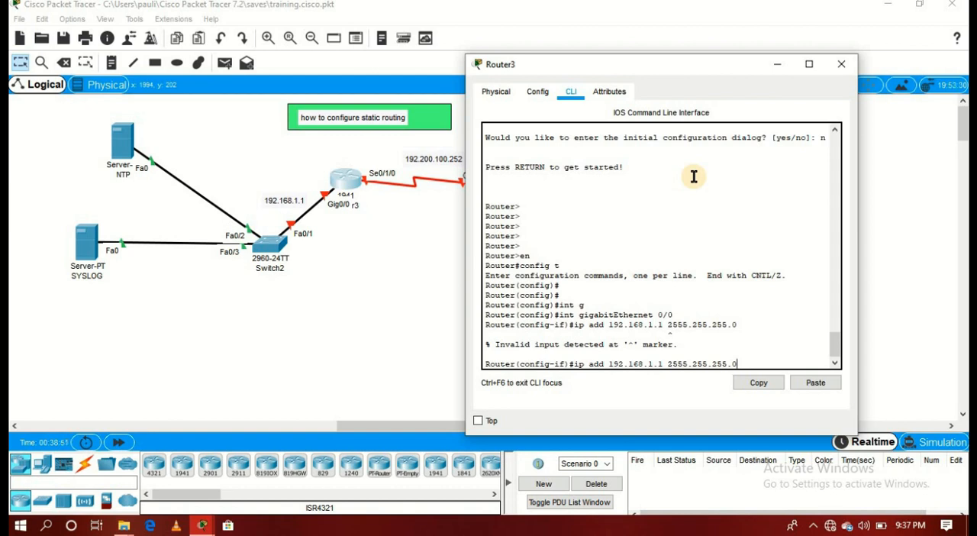
{"action": "key", "text": "Left"}
{"action": "key", "text": "Left"}
{"action": "key", "text": "Left"}
{"action": "key", "text": "Left"}
{"action": "key", "text": "BackSpace"}
{"action": "key", "text": "Return"}
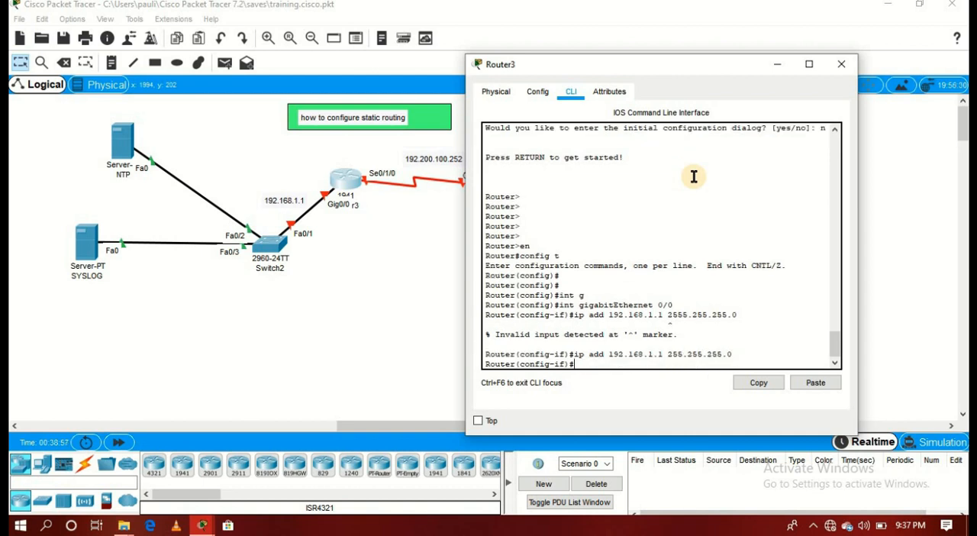
- Enable Router3's gigabitEthernet 0/0 interface with the no shut command
{"action": "type", "text": "no shut"}
{"action": "key", "text": "Return"}
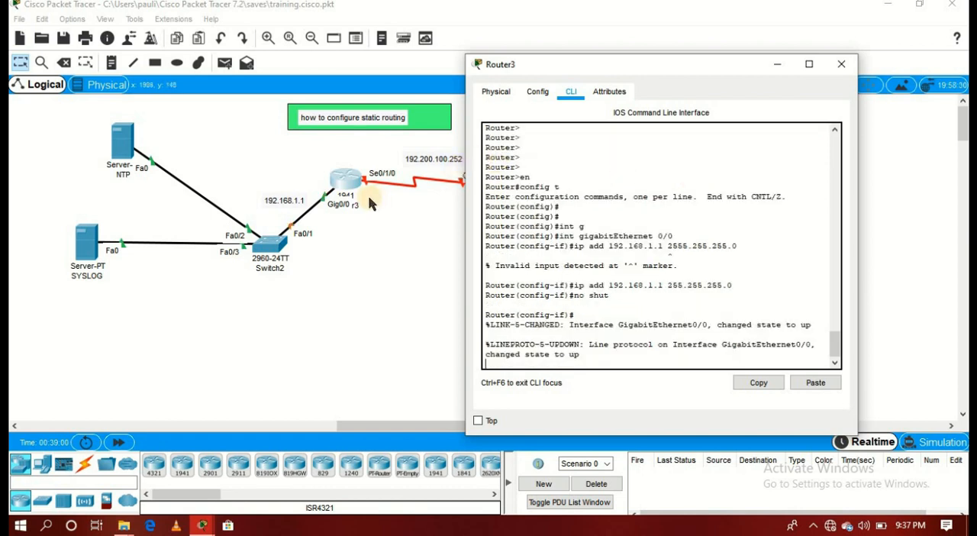
{"action": "key", "text": "Return"}
{"action": "key", "text": "Return"}
{"action": "key", "text": "Return"}
{"action": "key", "text": "Return"}
{"action": "key", "text": "Return"}
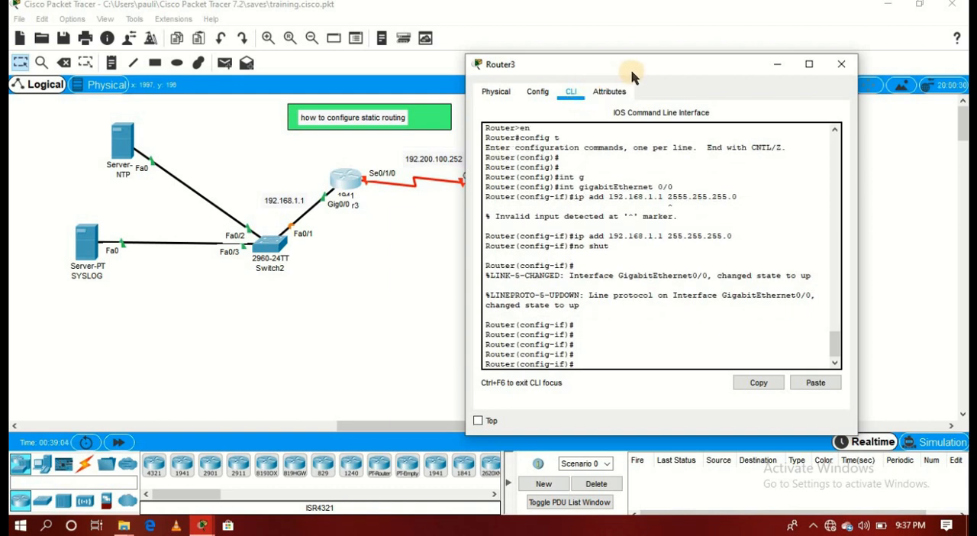
- Exit the gigabitEthernet interface configuration and enter interface configuration for serial 0/1/0 on Router3
{"action": "left_click_drag", "start_coordinate": [609, 64], "coordinate": [645, 63]}
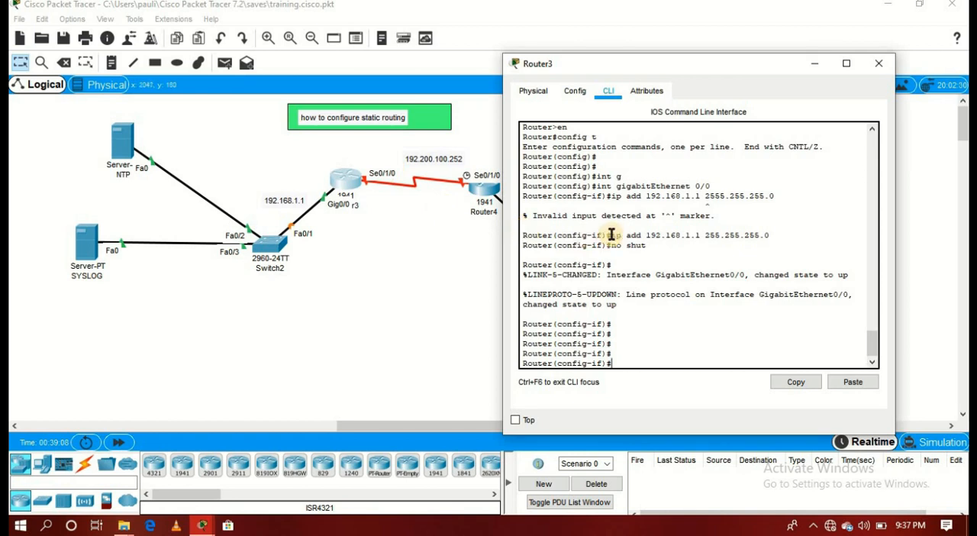
{"action": "key", "text": "Return"}
{"action": "key", "text": "Return"}
{"action": "key", "text": "Return"}
{"action": "type", "text": "exi"}
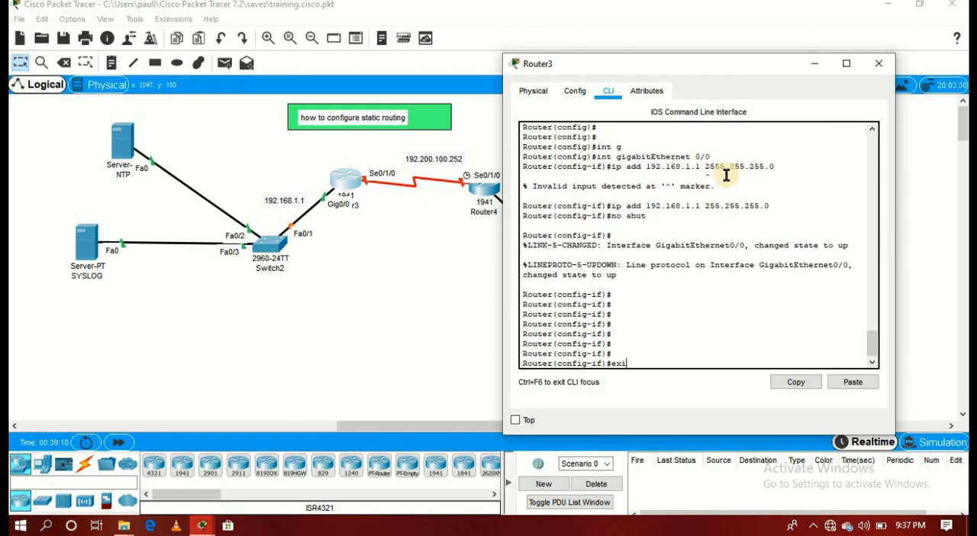
{"action": "type", "text": "t"}
{"action": "key", "text": "Return"}
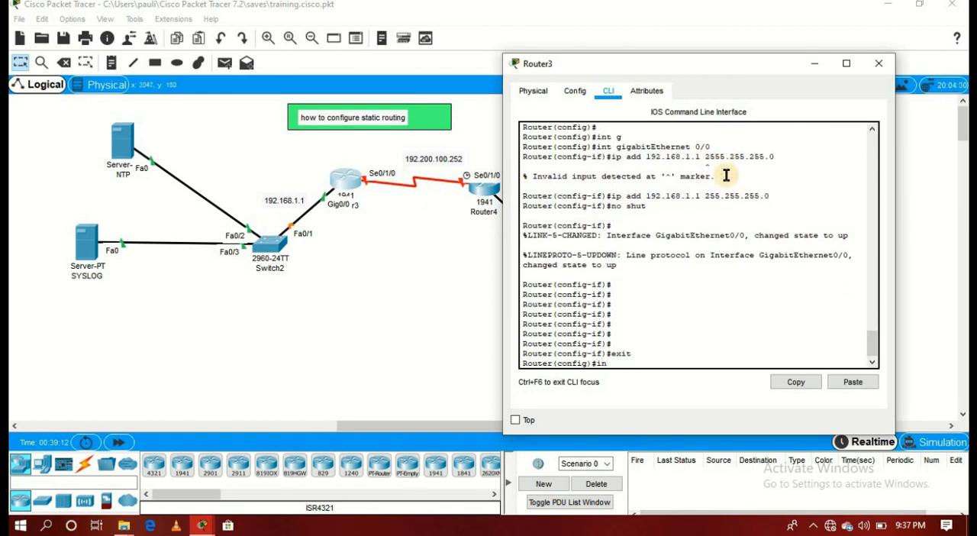
{"action": "type", "text": "int s"}
{"action": "key", "text": "Tab"}
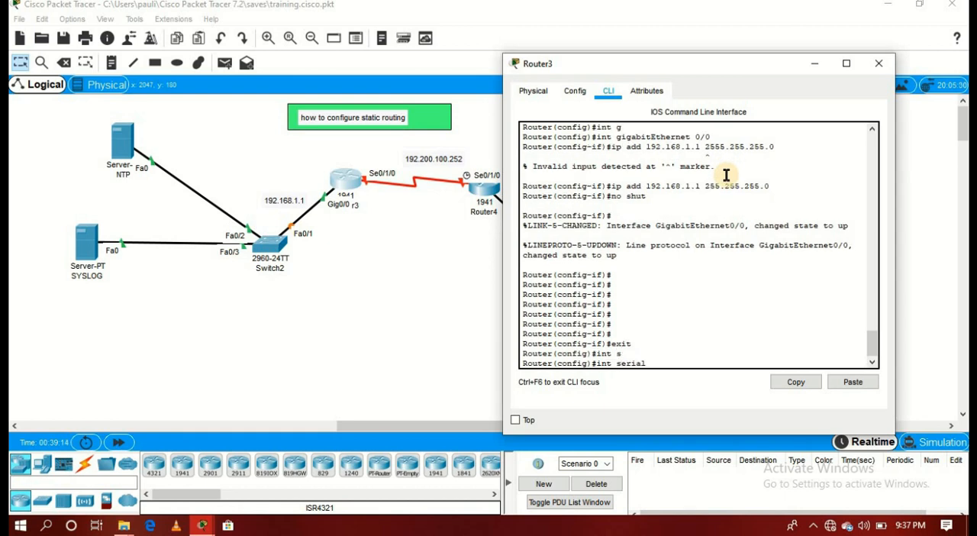
{"action": "type", "text": "0/1/0"}
{"action": "key", "text": "Return"}
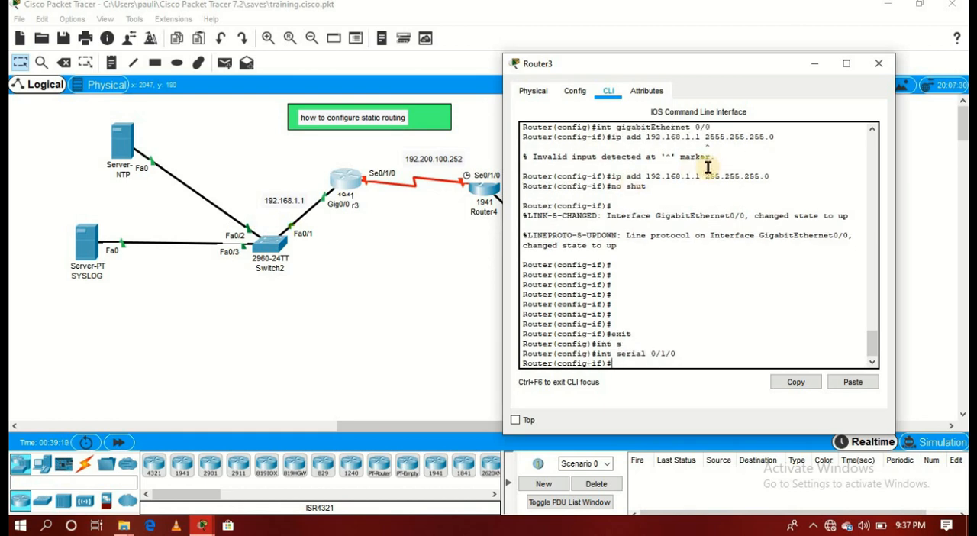
- Assign IP address 192.200.100.253 with mask 255.255.255.252 to Router3's serial 0/1/0 interface
{"action": "type", "text": "ip add 1"}
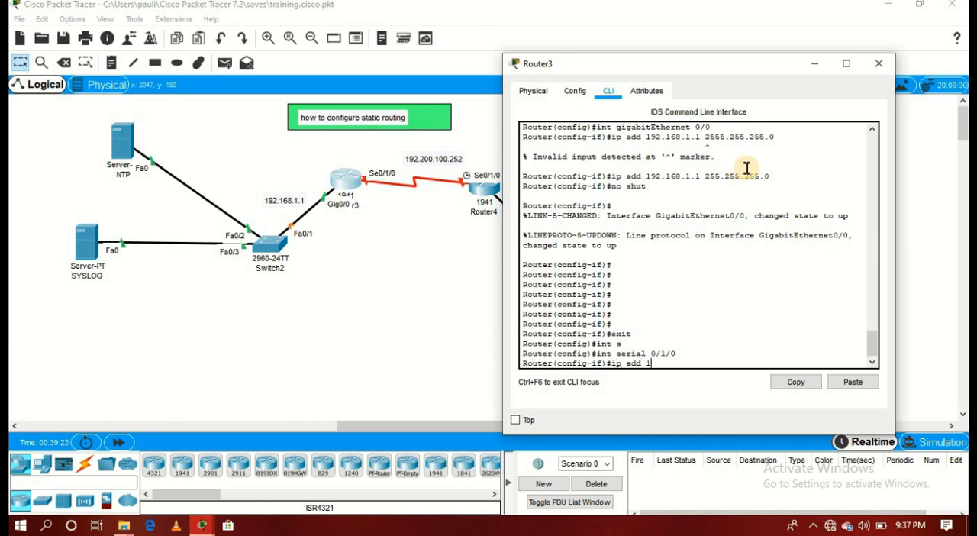
{"action": "type", "text": "92.200.100.253 255.255.255."}
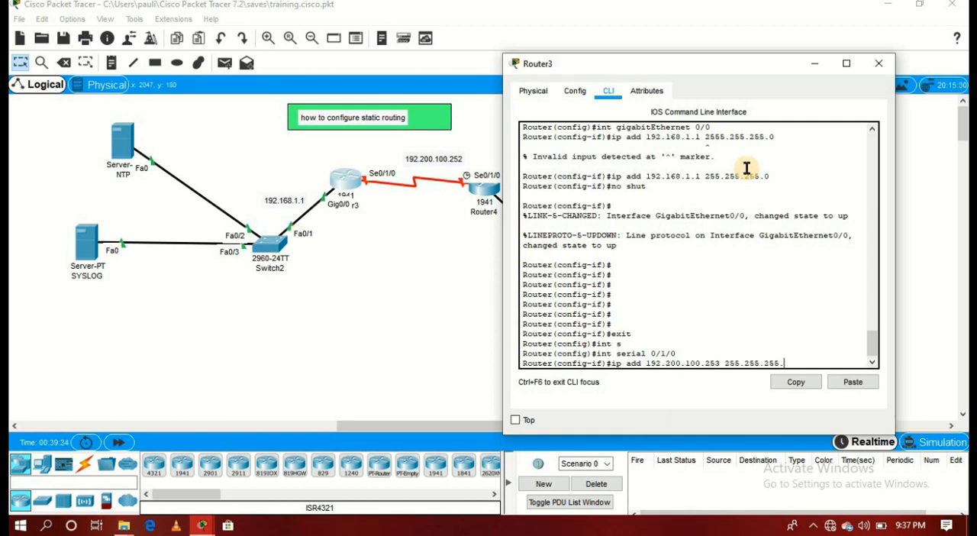
{"action": "type", "text": "252"}
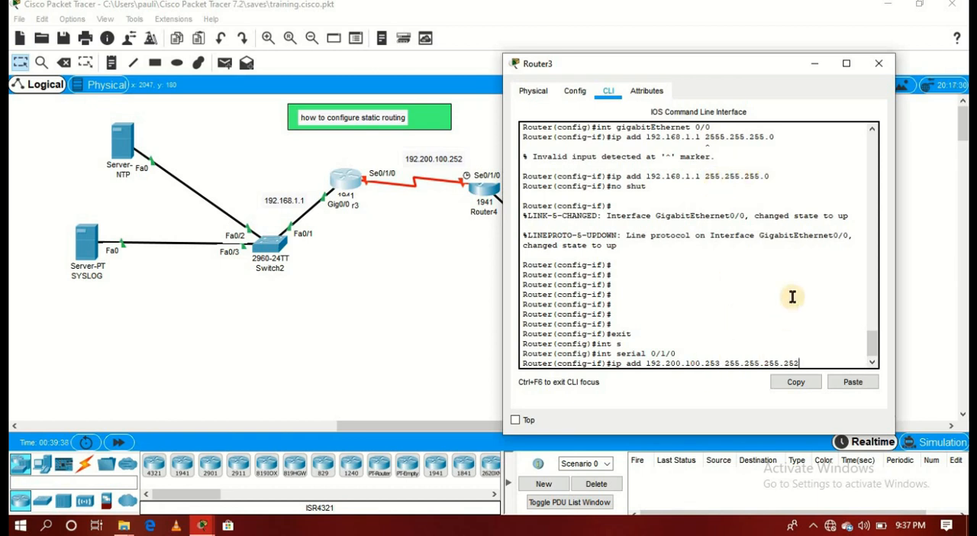
{"action": "key", "text": "Return"}
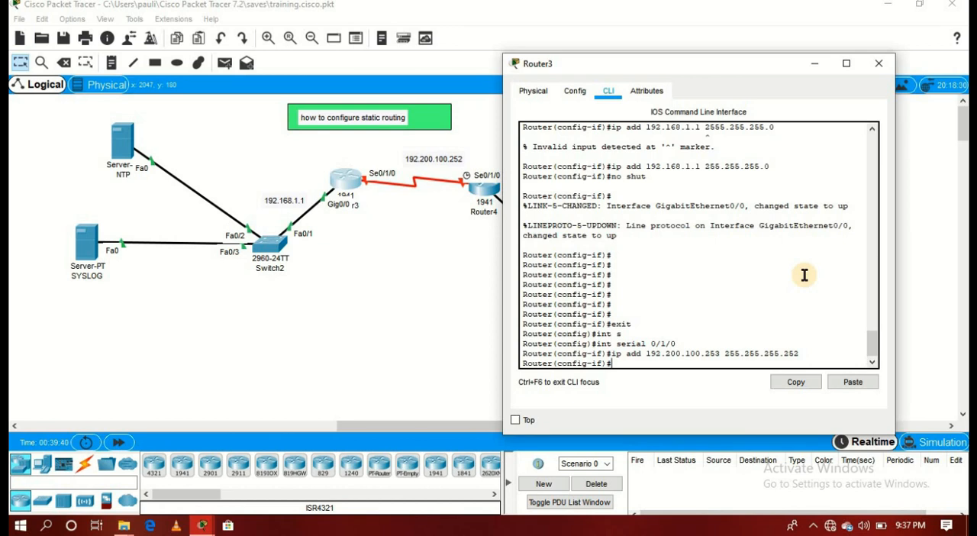
- Enable Router3's serial 0/1/0 interface with no shut and save the router's configuration with do w
{"action": "type", "text": "no shut"}
{"action": "key", "text": "Return"}
{"action": "type", "text": "d"}
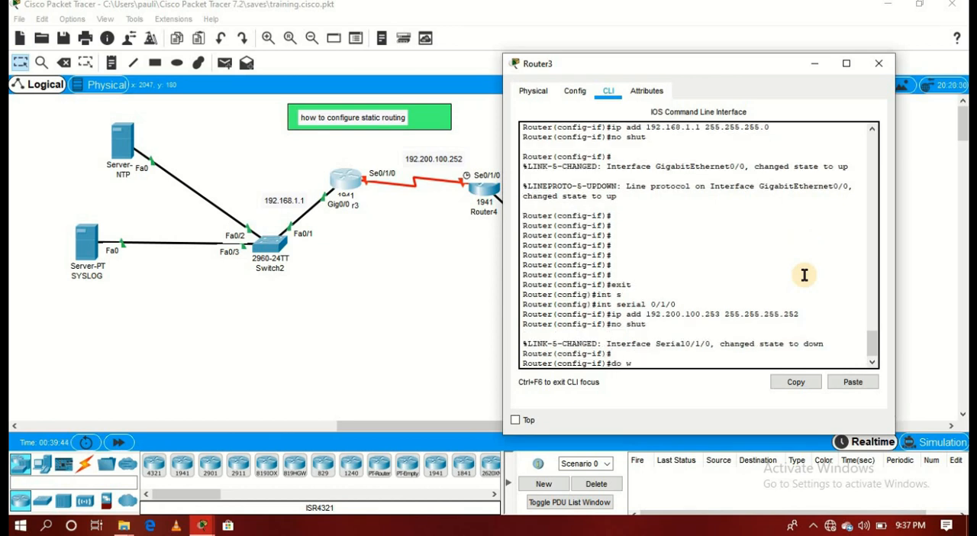
{"action": "type", "text": "o w"}
{"action": "key", "text": "Return"}
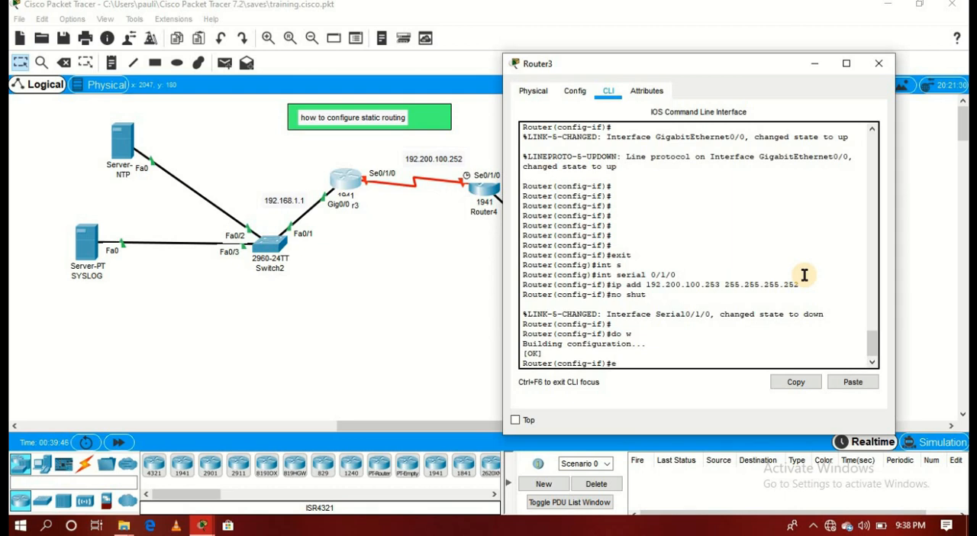
{"action": "key", "text": "BackSpace"}
{"action": "left_click", "coordinate": [815, 64]}
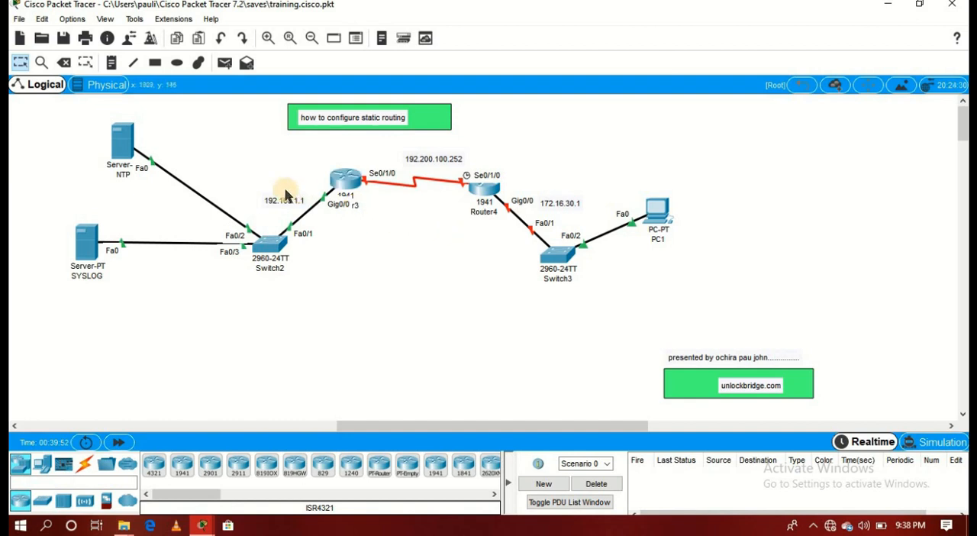
- Open Router4's command line and enter global configuration mode with en and config t
{"action": "left_click", "coordinate": [479, 184]}
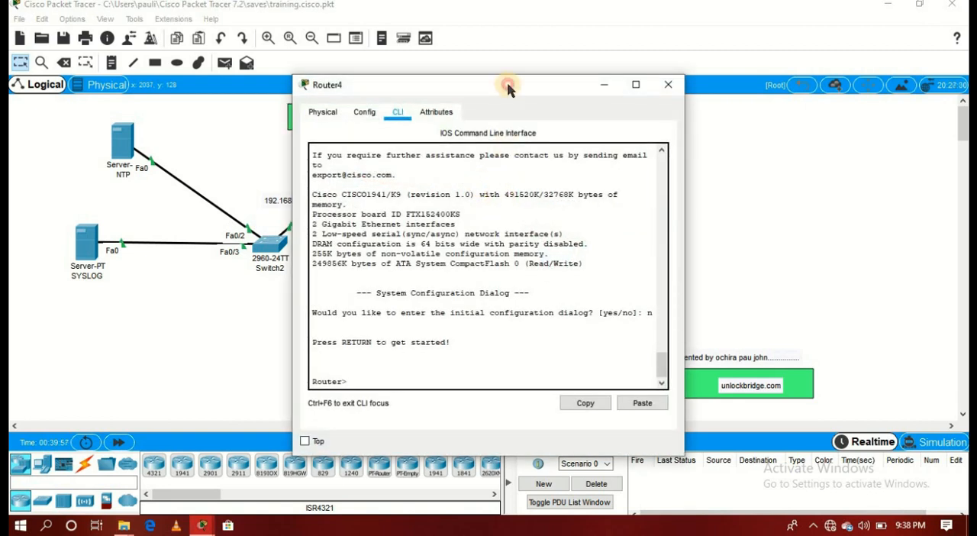
{"action": "left_click_drag", "start_coordinate": [507, 86], "coordinate": [249, 53]}
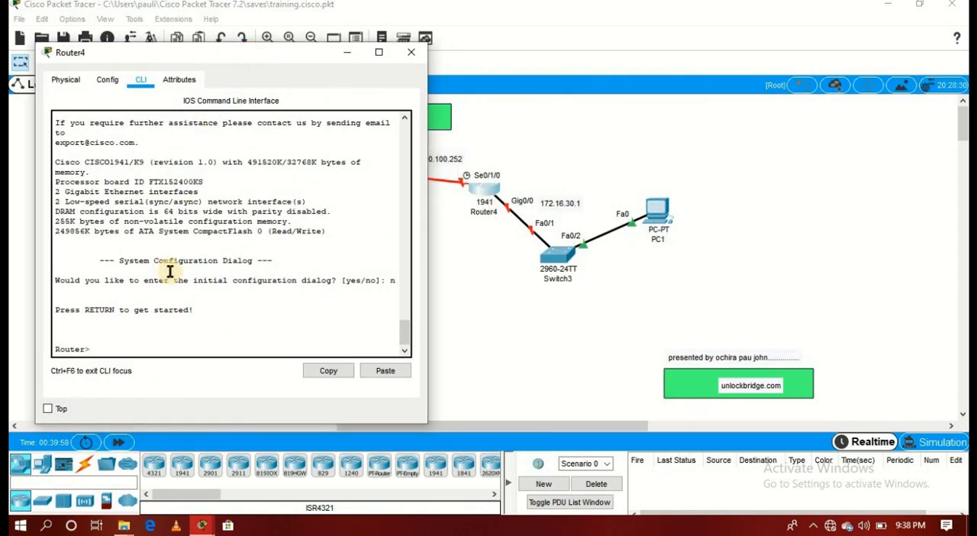
{"action": "key", "text": "Return"}
{"action": "key", "text": "Return"}
{"action": "type", "text": "en"}
{"action": "key", "text": "Return"}
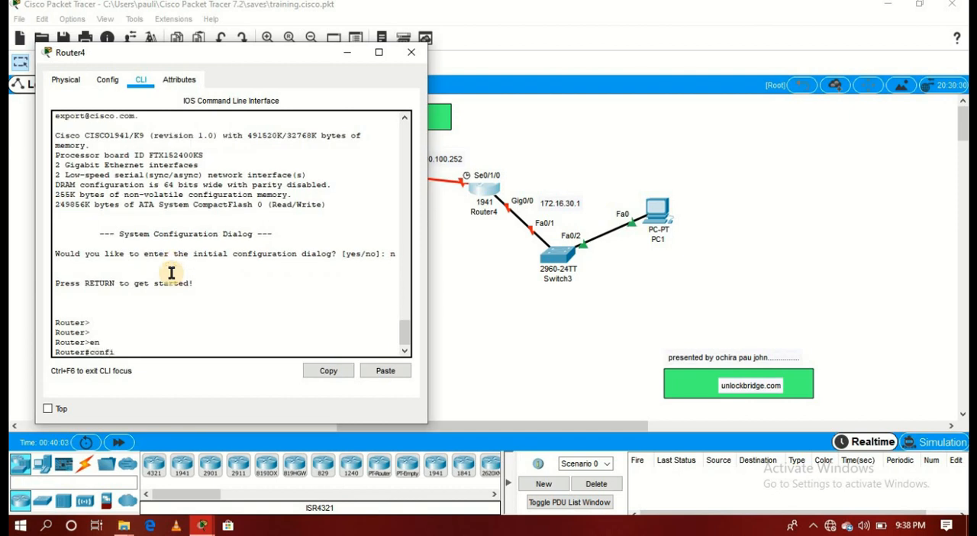
{"action": "type", "text": "config t"}
{"action": "key", "text": "Return"}
{"action": "key", "text": "Return"}
{"action": "key", "text": "Return"}
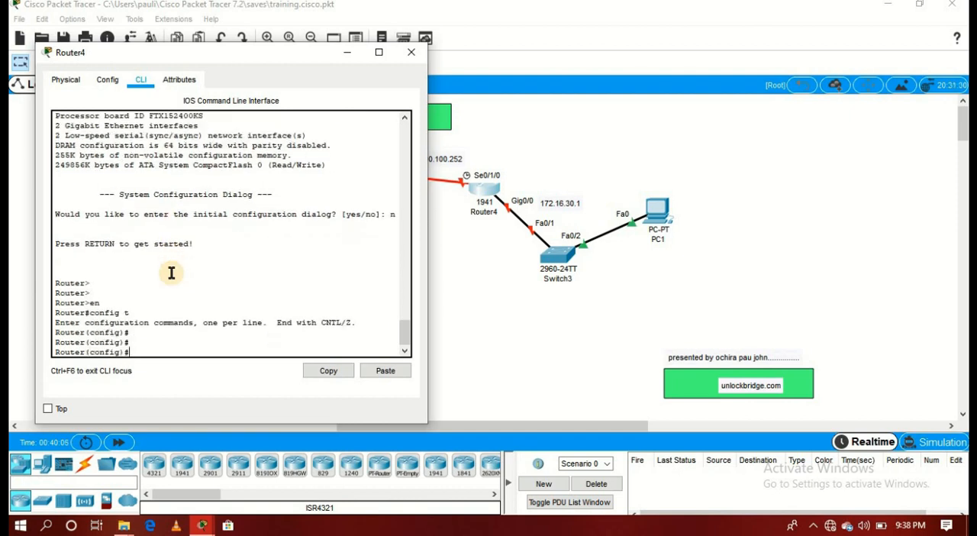
- Assign IP address 172.16.30.1 with mask 255.255.255.0 to Router4's gigabitEthernet 0/0 interface
{"action": "type", "text": "int g"}
{"action": "key", "text": "Tab"}
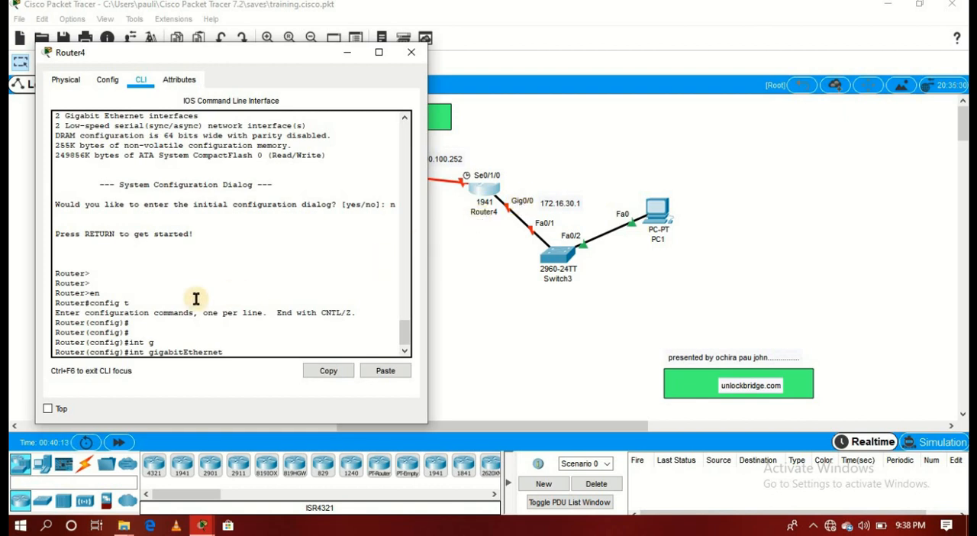
{"action": "type", "text": "0/0"}
{"action": "key", "text": "Return"}
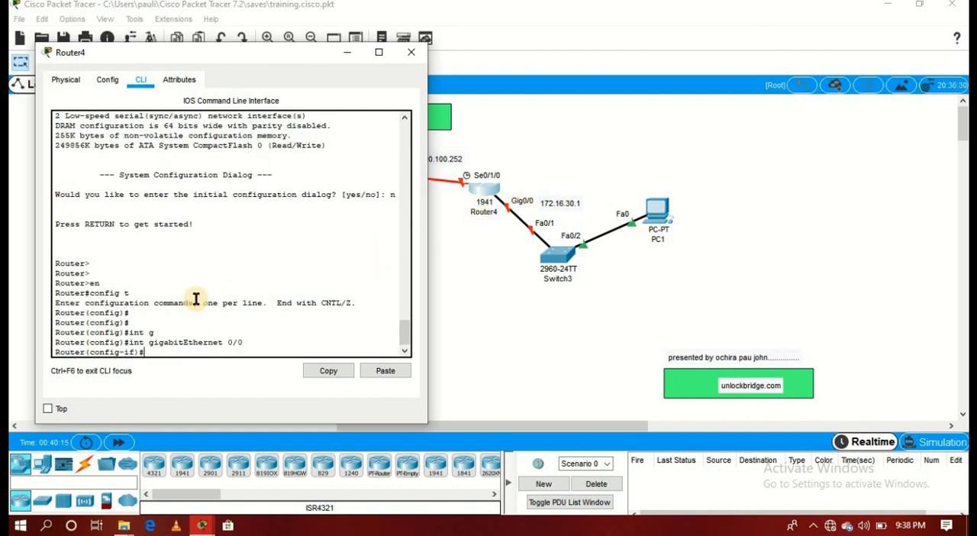
{"action": "type", "text": "ip add 172.16.30.1 2"}
{"action": "type", "text": "55."}
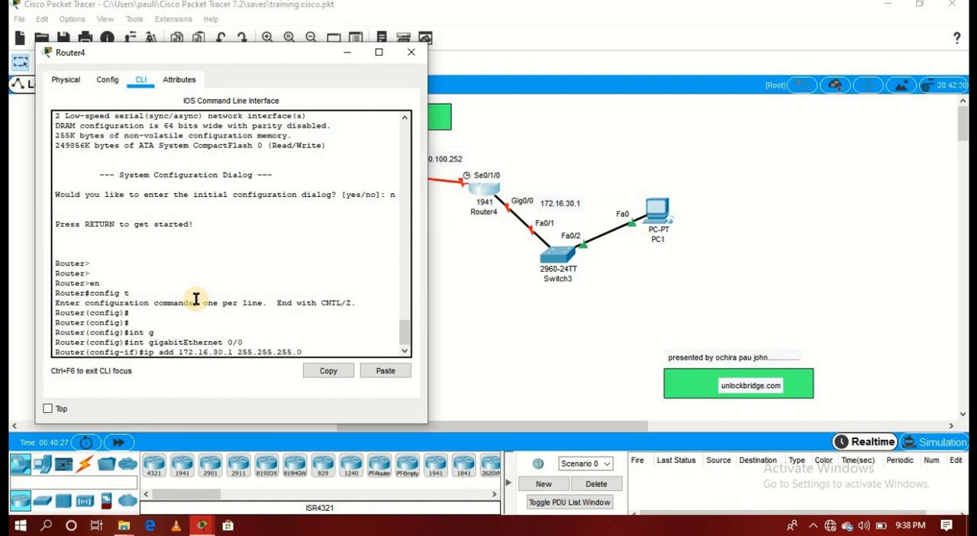
{"action": "type", "text": "255.0"}
{"action": "key", "text": "Return"}
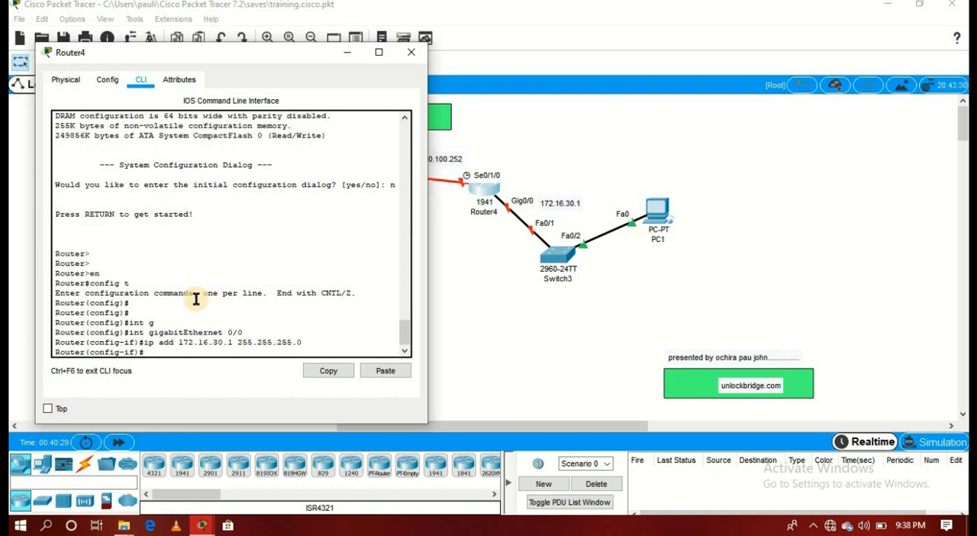
- Enable Router4's gigabitEthernet 0/0 interface with the no shut command
{"action": "type", "text": "no shut"}
{"action": "key", "text": "Return"}
{"action": "key", "text": "Return"}
{"action": "key", "text": "Return"}
{"action": "key", "text": "Return"}
{"action": "key", "text": "Return"}
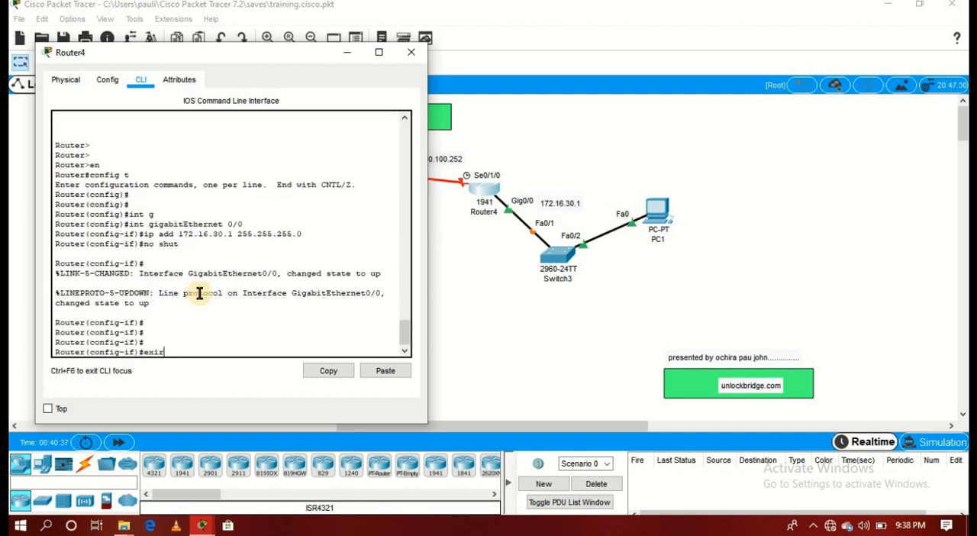
- Exit the gigabitEthernet configuration and assign IP address 192.200.100.254 with mask 255.255.255.252 to Router4's serial 0/1/0 interface
{"action": "key", "text": "Return"}
{"action": "key", "text": "Return"}
{"action": "key", "text": "Return"}
{"action": "key", "text": "Return"}
{"action": "key", "text": "Return"}
{"action": "key", "text": "Return"}
{"action": "key", "text": "Return"}
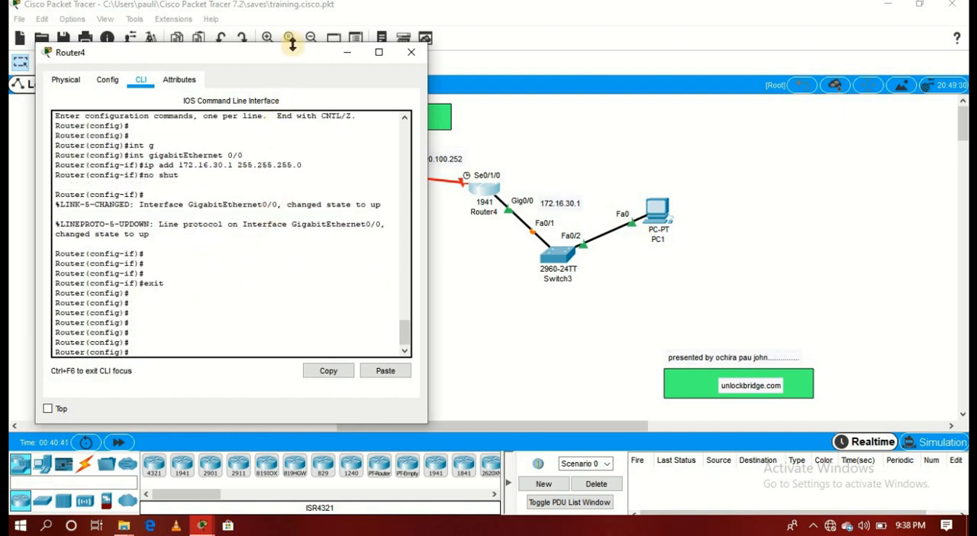
{"action": "left_click_drag", "start_coordinate": [288, 50], "coordinate": [254, 61]}
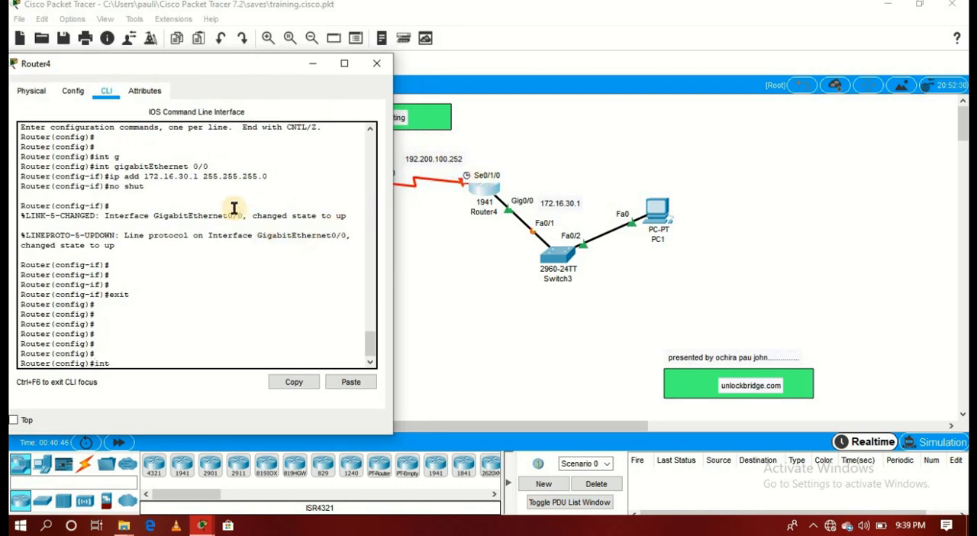
{"action": "key", "text": "Tab"}
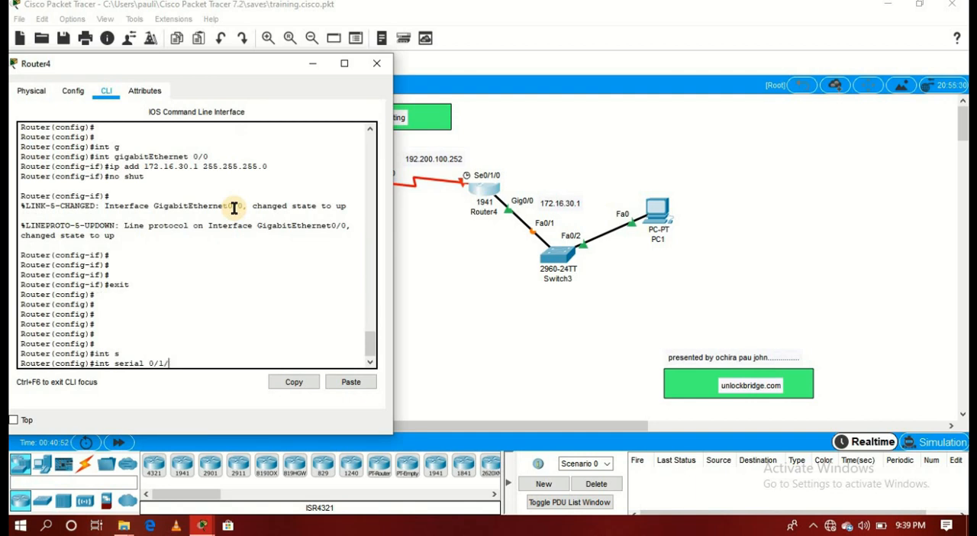
{"action": "key", "text": "Return"}
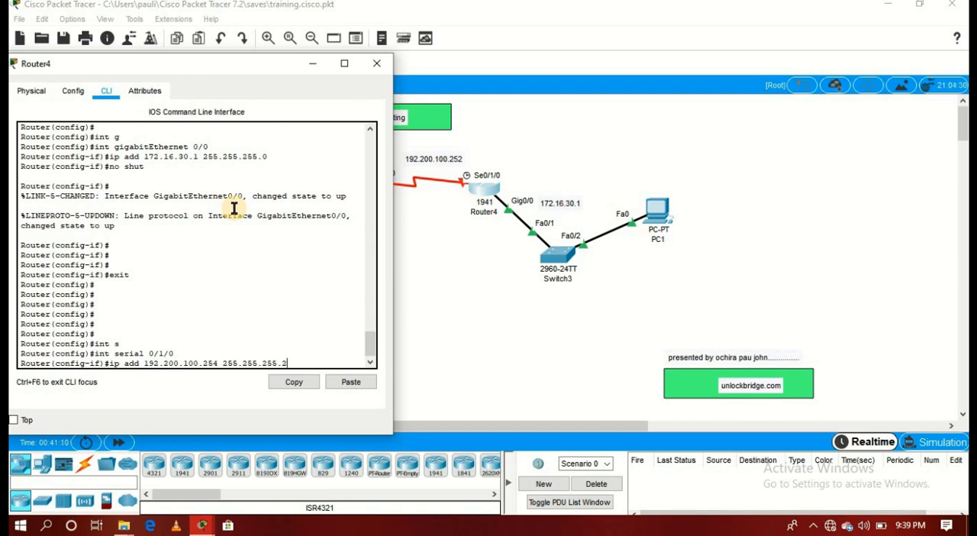
{"action": "type", "text": "2"}
{"action": "key", "text": "Return"}
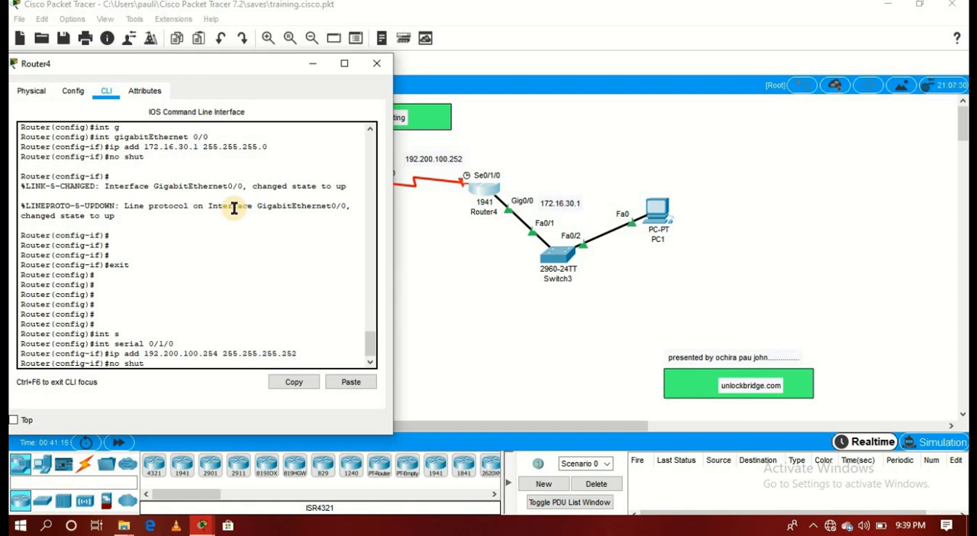
- Enable Router4's serial 0/1/0 interface with the no shut command
{"action": "left_click_drag", "start_coordinate": [199, 61], "coordinate": [792, 48]}
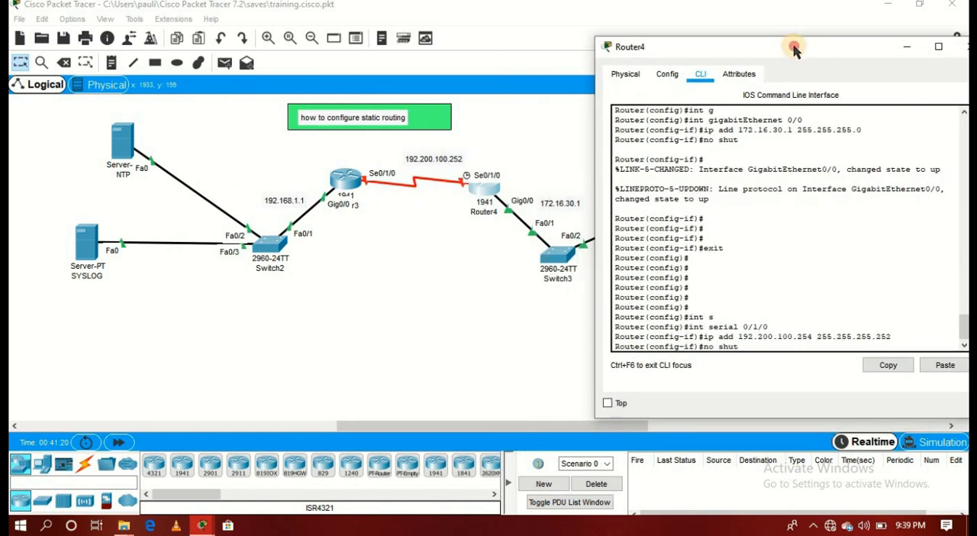
{"action": "key", "text": "Return"}
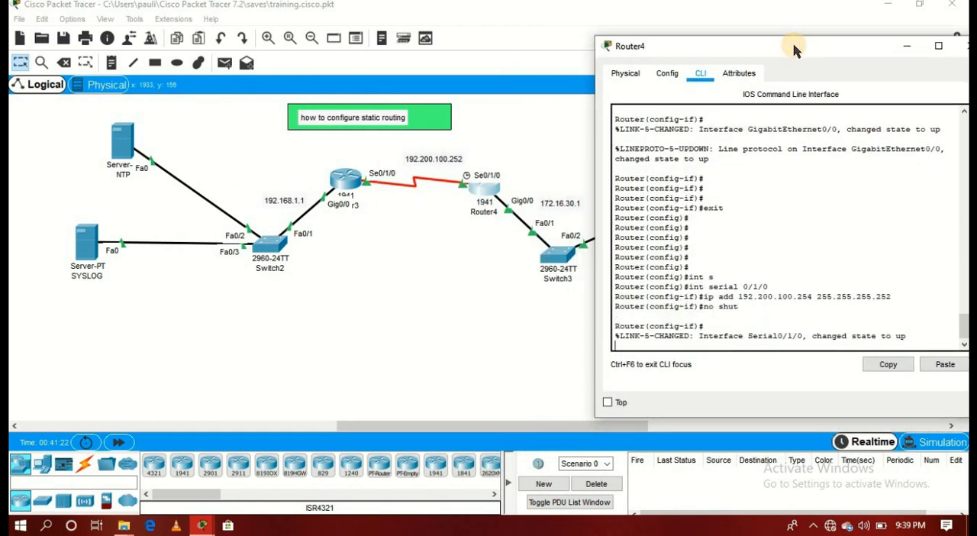
{"action": "key", "text": "Return"}
{"action": "key", "text": "Return"}
{"action": "key", "text": "Return"}
{"action": "key", "text": "Return"}
{"action": "key", "text": "Return"}
{"action": "key", "text": "Return"}
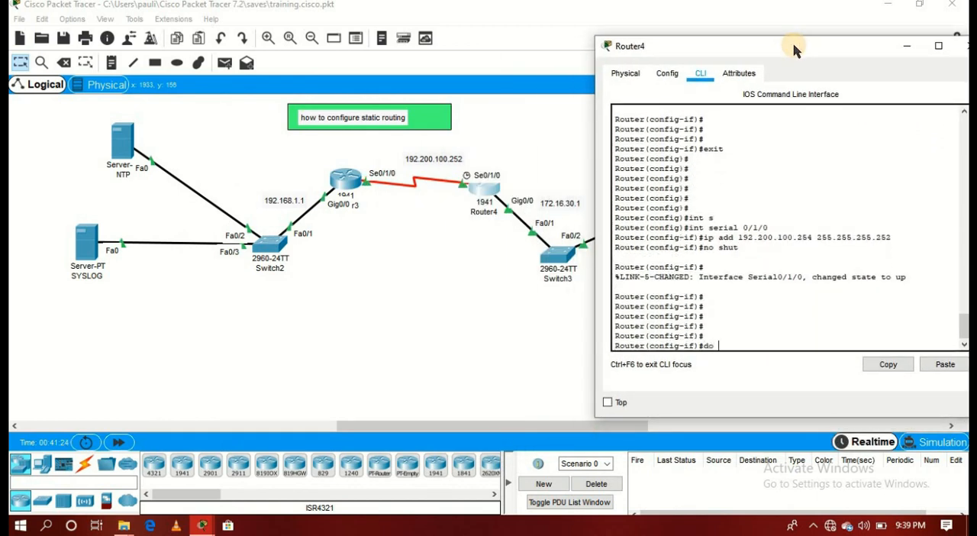
- Save Router4's configuration with do w and close its device window
{"action": "type", "text": "do w"}
{"action": "key", "text": "Return"}
{"action": "key", "text": "Return"}
{"action": "key", "text": "Return"}
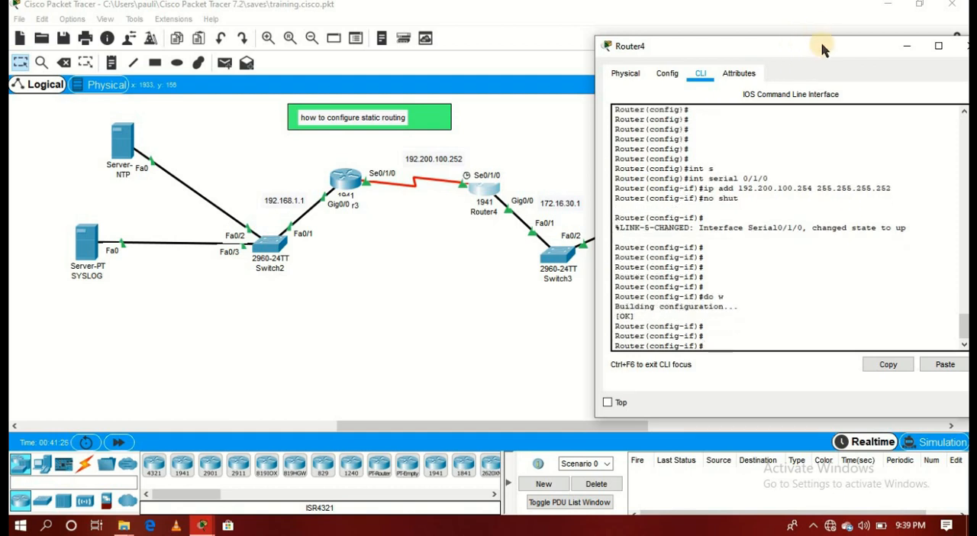
{"action": "left_click_drag", "start_coordinate": [823, 47], "coordinate": [815, 49]}
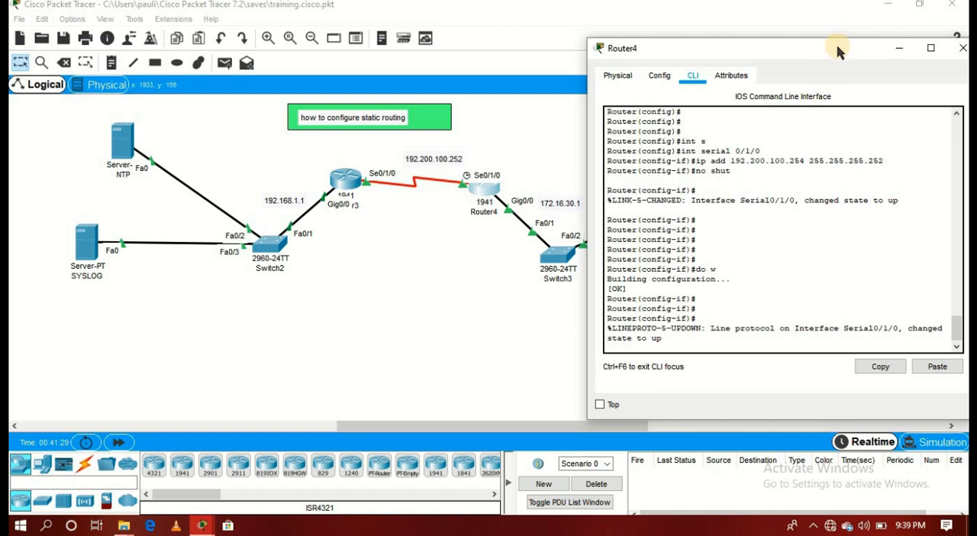
{"action": "left_click", "coordinate": [962, 48]}
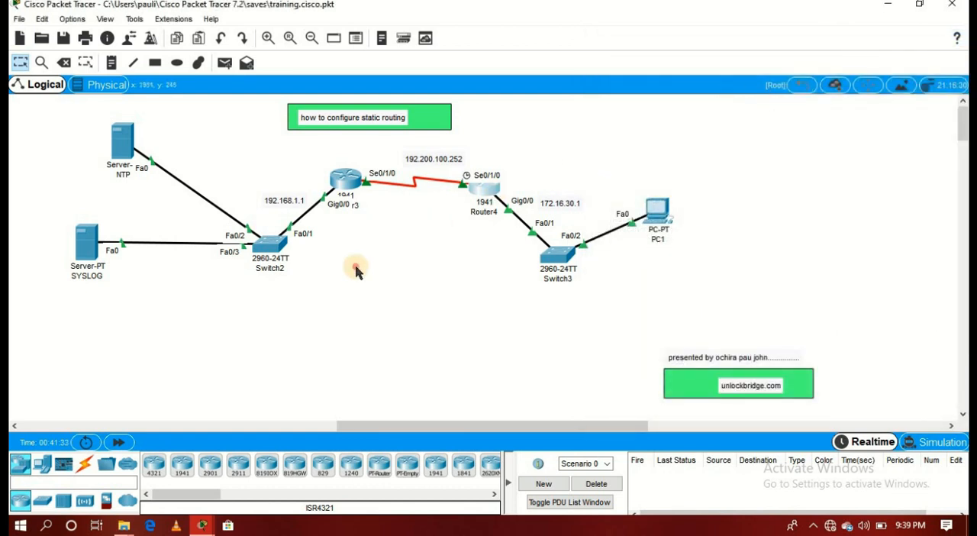
- Inspect Router3's IPv4 routing table and close it
{"action": "left_click", "coordinate": [41, 63]}
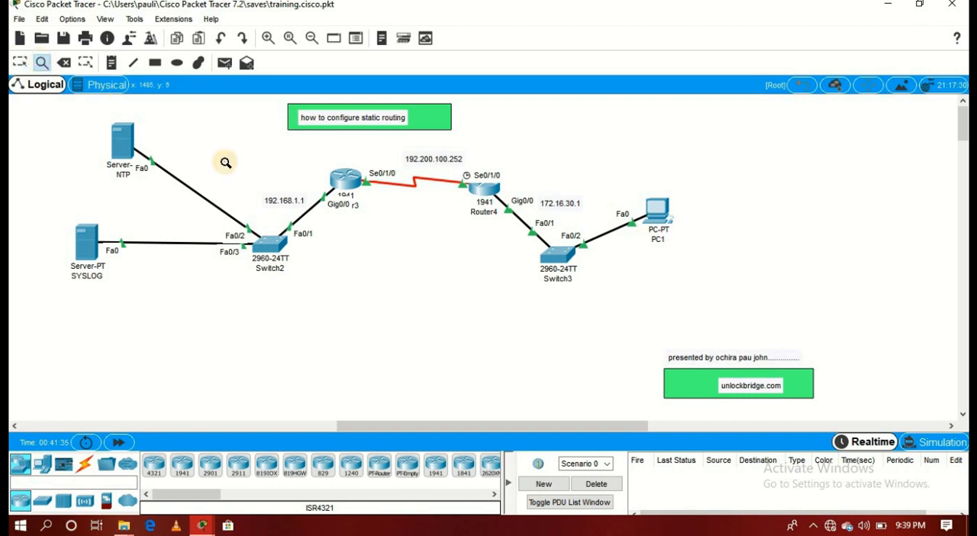
{"action": "left_click", "coordinate": [352, 186]}
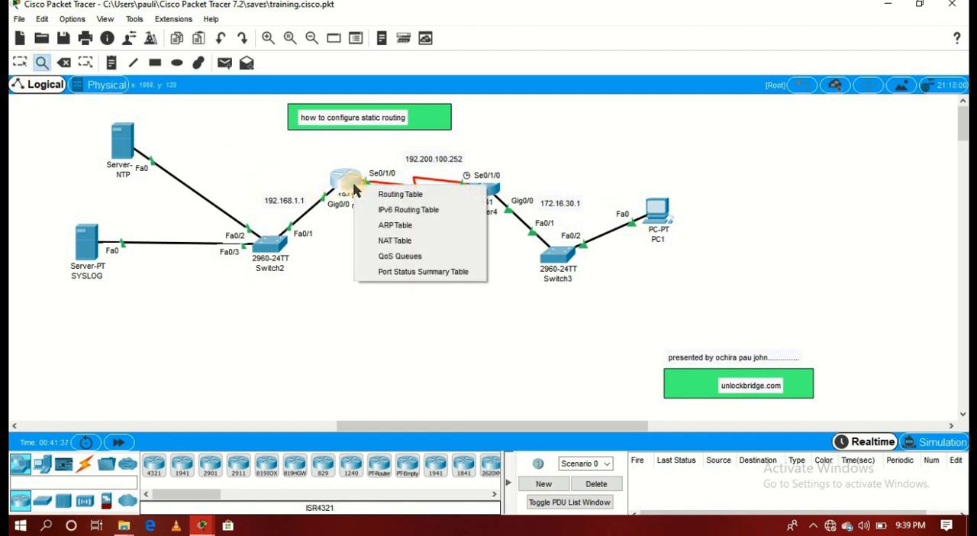
{"action": "left_click", "coordinate": [390, 195]}
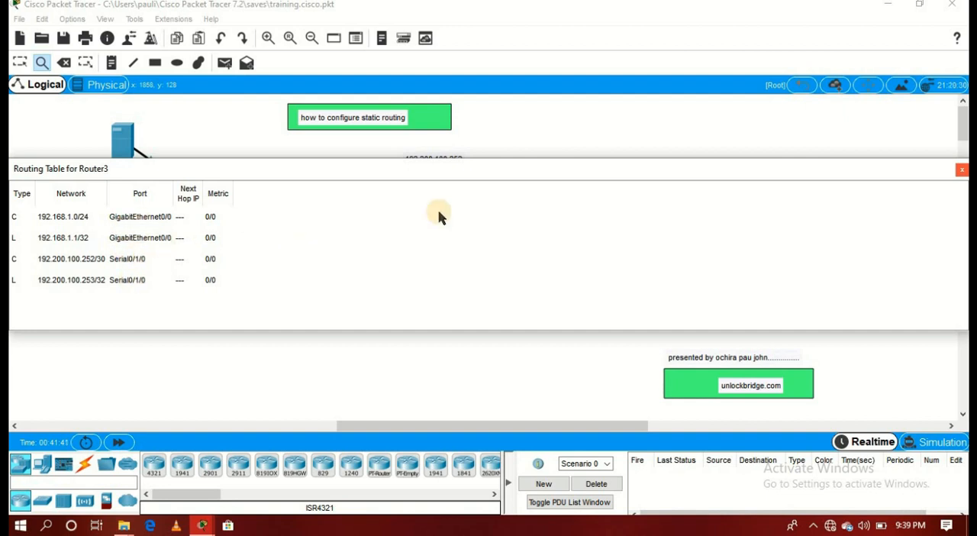
{"action": "left_click", "coordinate": [961, 169]}
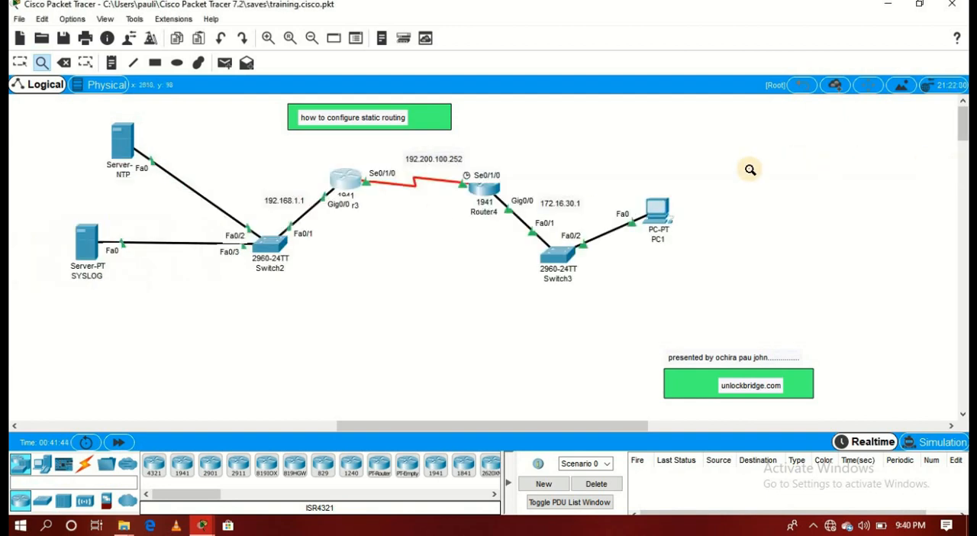
- Inspect Router4's IPv4 routing table, close it and leave the Inspect tool
{"action": "left_click", "coordinate": [488, 192]}
{"action": "left_click", "coordinate": [517, 200]}
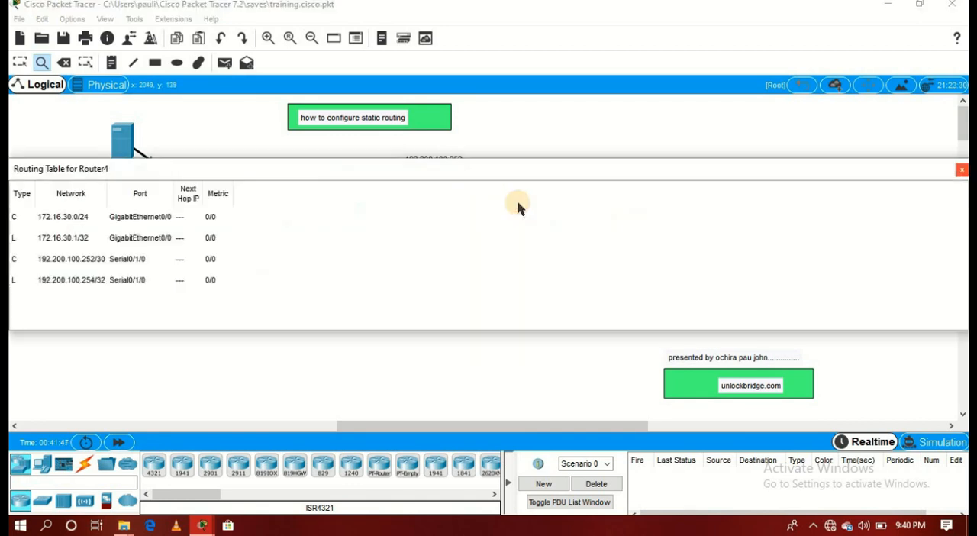
{"action": "left_click", "coordinate": [961, 169]}
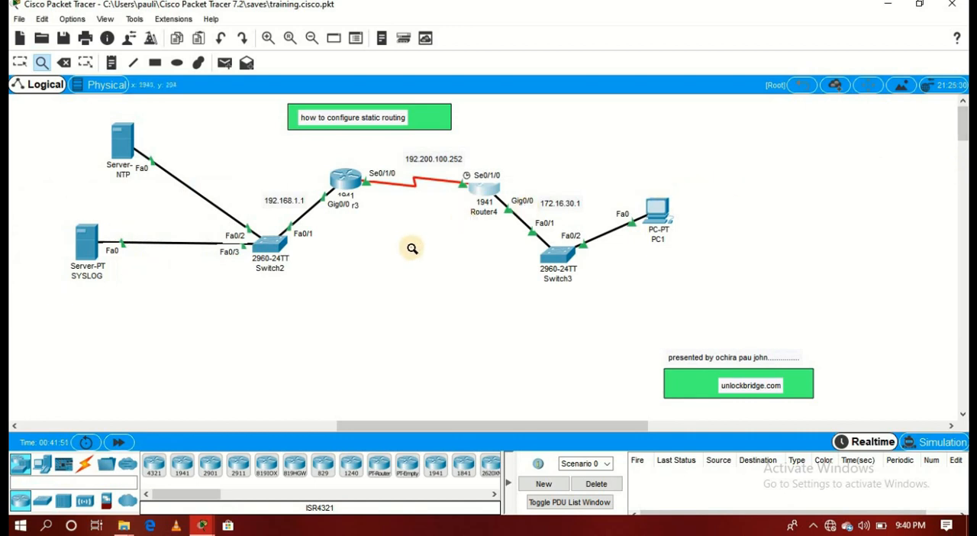
{"action": "key", "text": "Escape"}
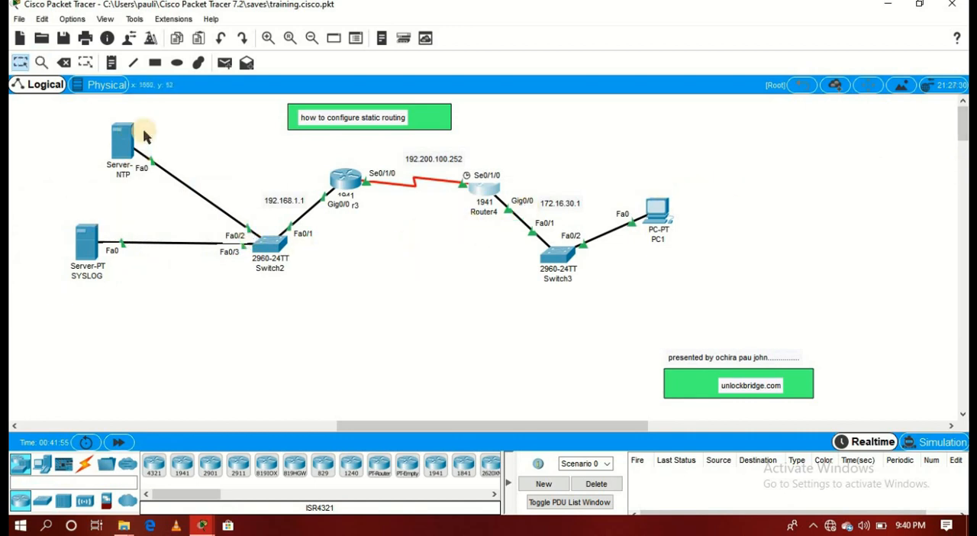
- Check the NTP server's IP address, subnet mask and default gateway in its IP configuration
{"action": "left_click", "coordinate": [121, 143]}
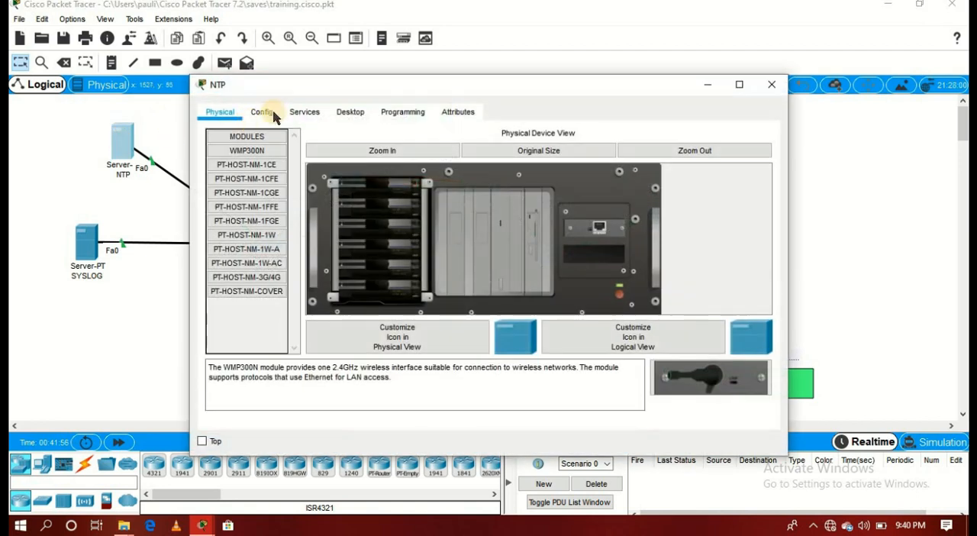
{"action": "left_click", "coordinate": [290, 114]}
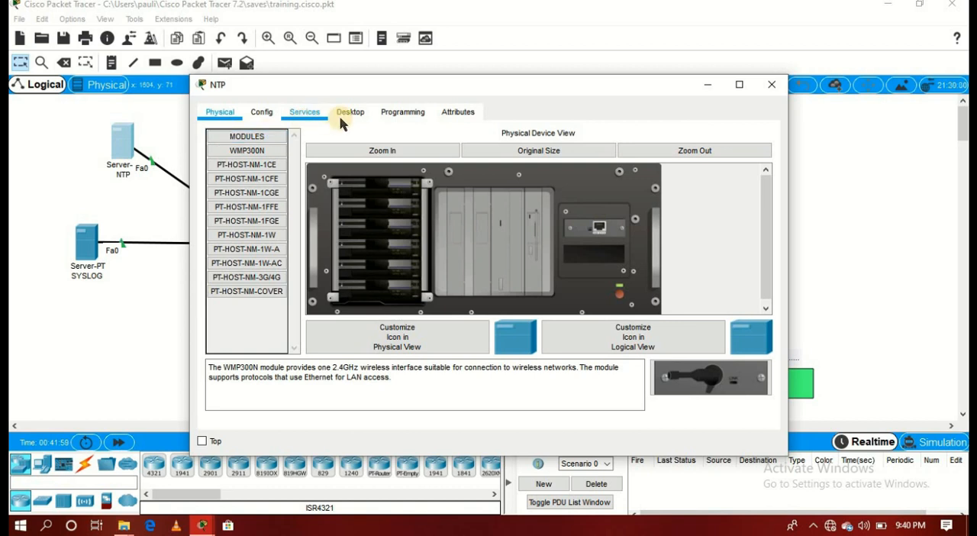
{"action": "left_click", "coordinate": [343, 119]}
{"action": "left_click", "coordinate": [256, 152]}
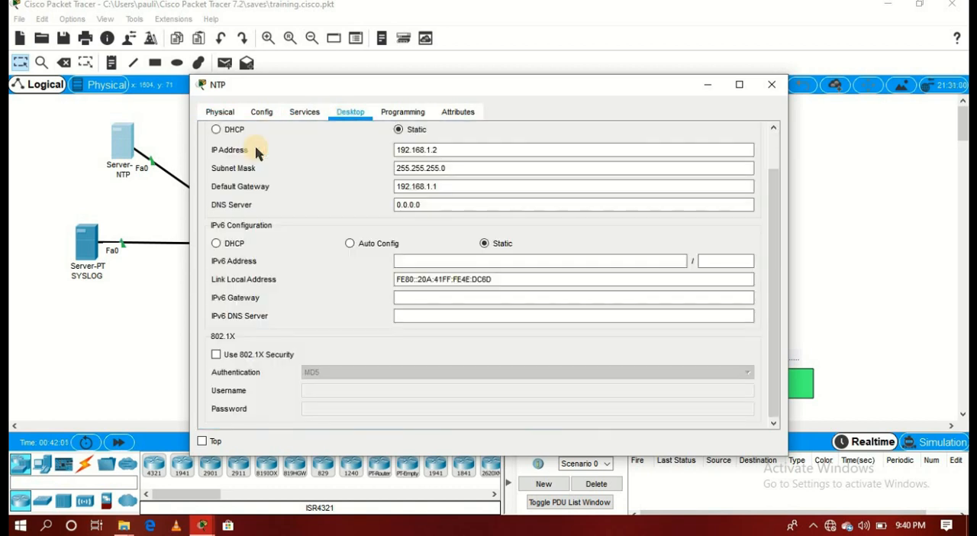
{"action": "left_click", "coordinate": [770, 85]}
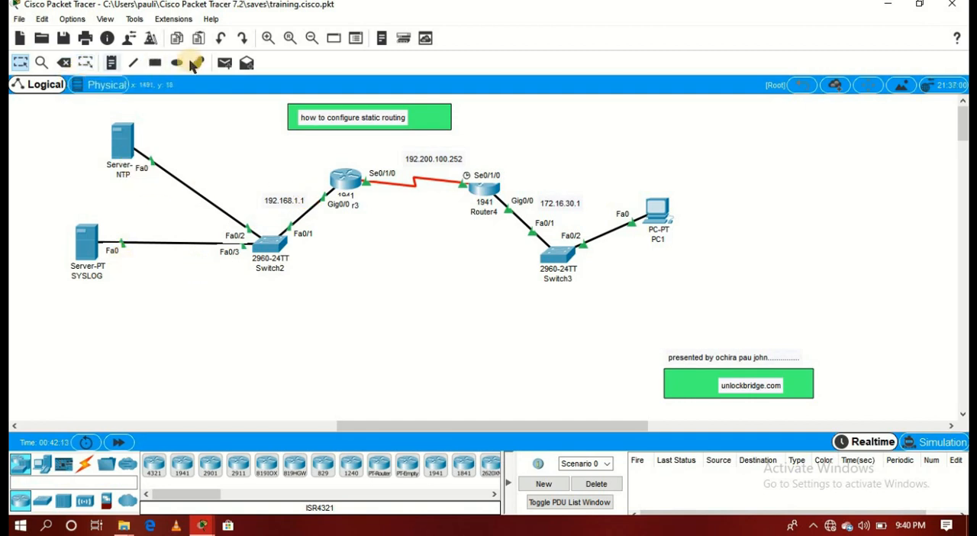
- Send a simple PDU from the NTP server to Router3 to test connectivity
{"action": "left_click", "coordinate": [225, 65]}
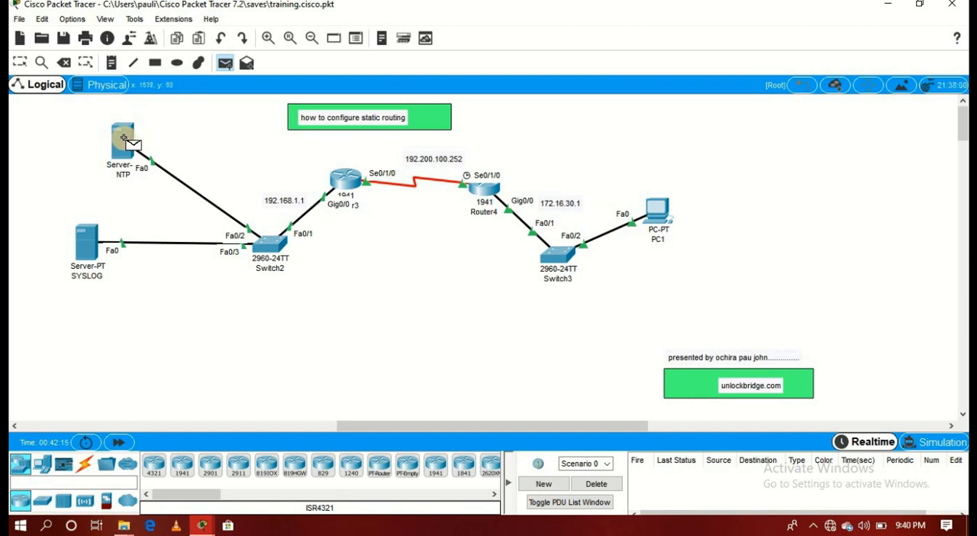
{"action": "left_click", "coordinate": [123, 141]}
{"action": "left_click", "coordinate": [345, 182]}
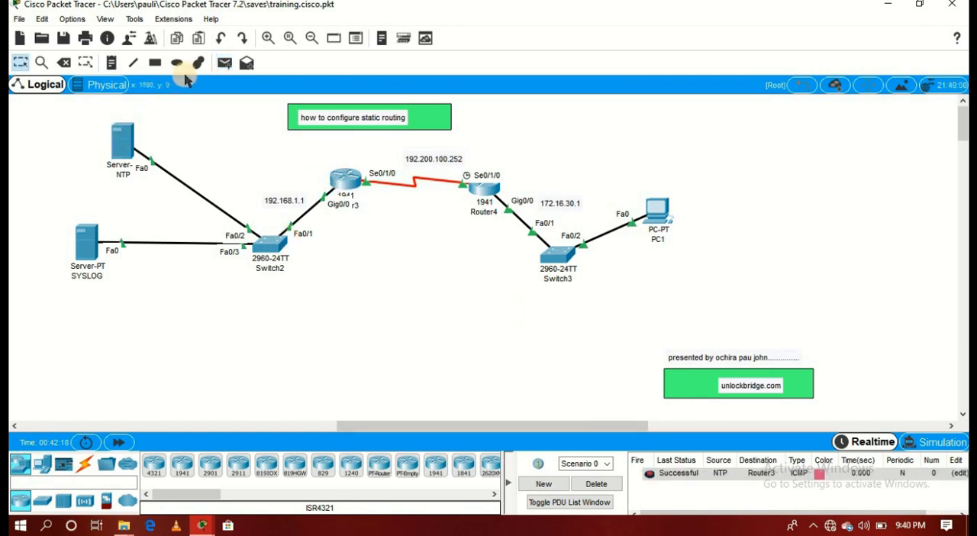
- Send a simple PDU from the NTP server to the SYSLOG server to test connectivity
{"action": "left_click", "coordinate": [225, 63]}
{"action": "left_click", "coordinate": [123, 141]}
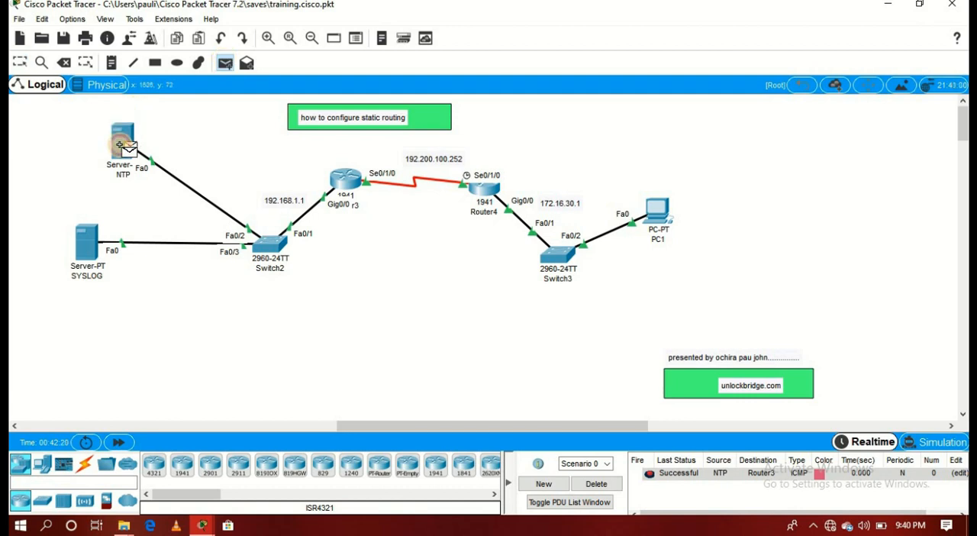
{"action": "left_click", "coordinate": [89, 246]}
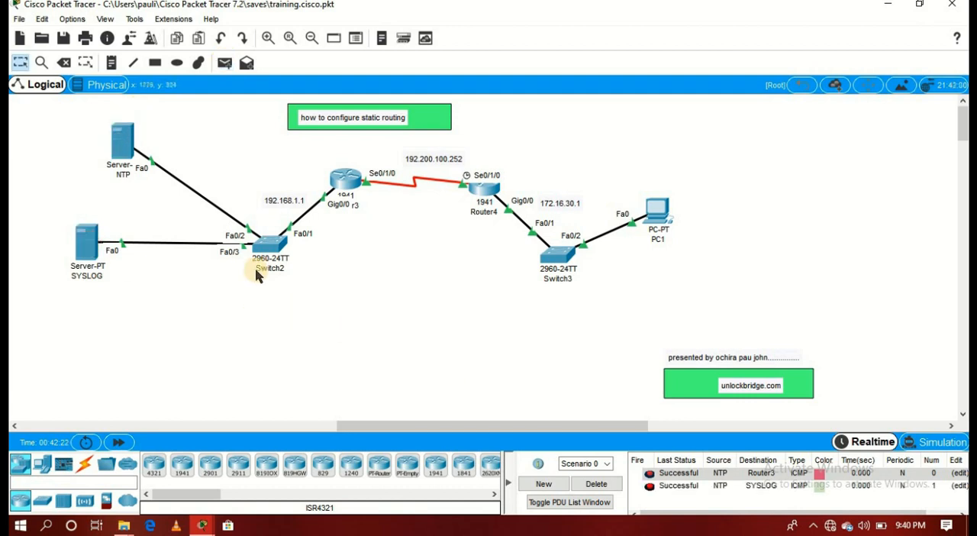
- Send a simple PDU from the NTP server to PC1 to test connectivity, and clear the scenario's PDU list
{"action": "left_click", "coordinate": [225, 64]}
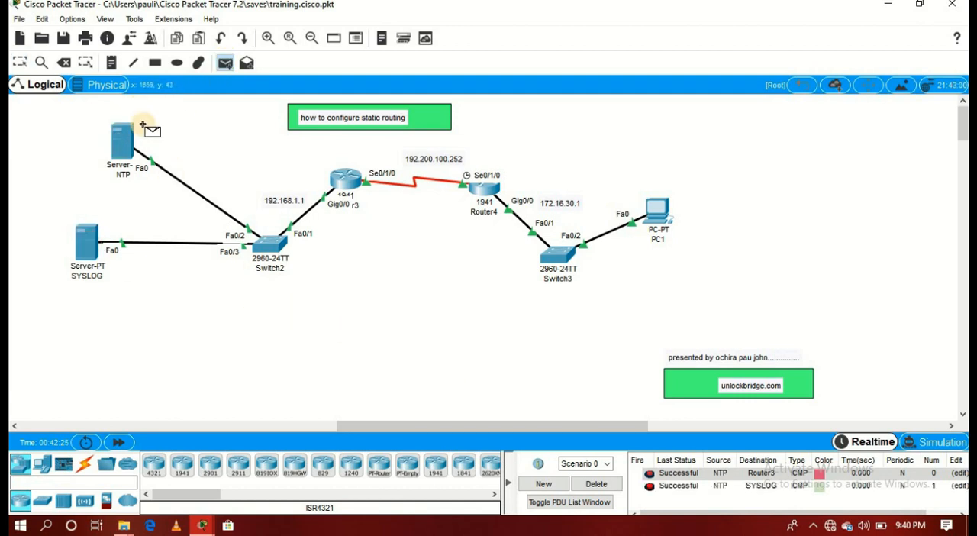
{"action": "left_click", "coordinate": [128, 141]}
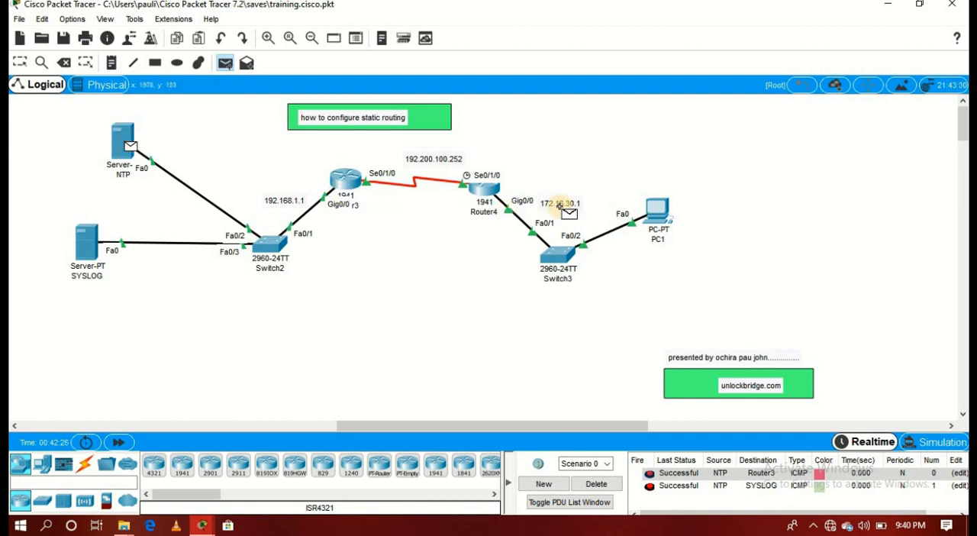
{"action": "left_click", "coordinate": [652, 215]}
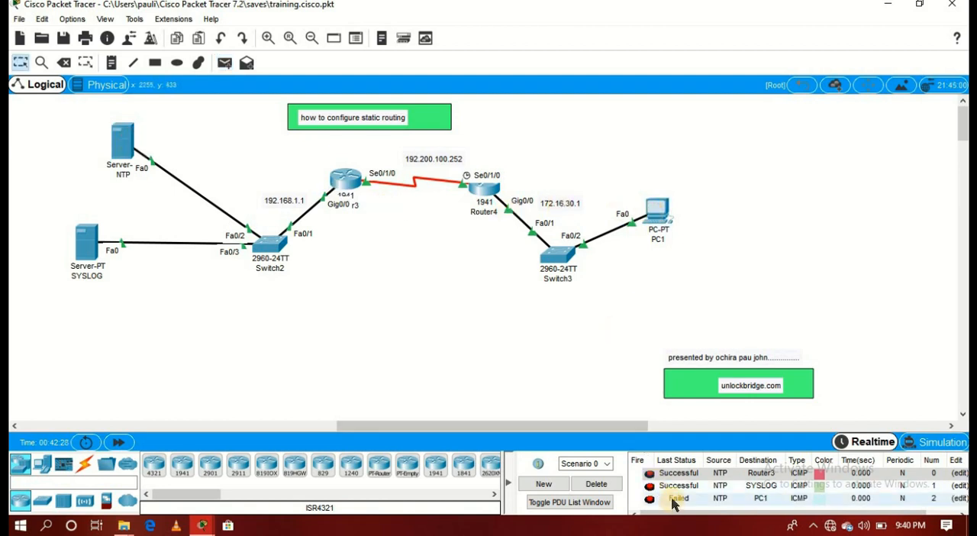
{"action": "left_click", "coordinate": [592, 485]}
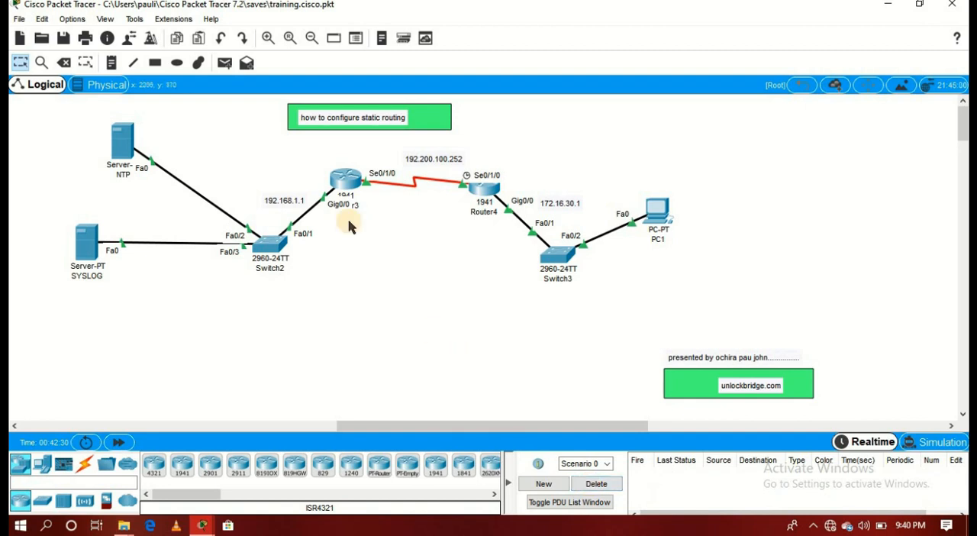
- Send two simple PDUs from PC1 to Router4 to test connectivity, and delete the scenario's PDU results
{"action": "left_click", "coordinate": [224, 63]}
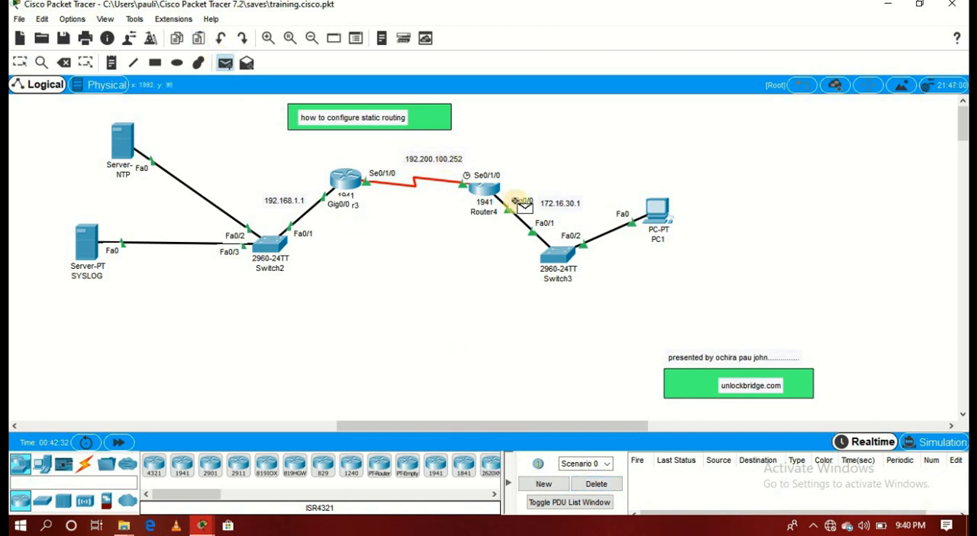
{"action": "left_click", "coordinate": [655, 210]}
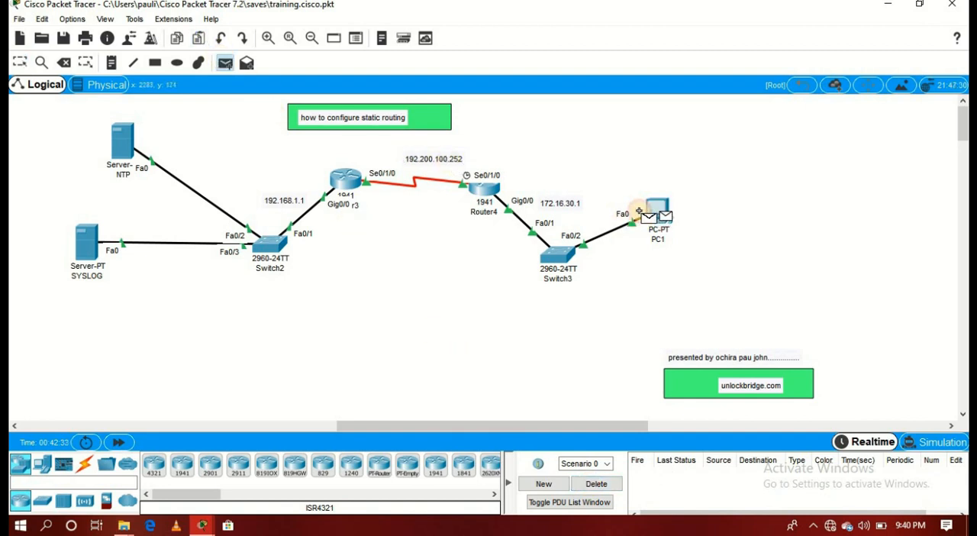
{"action": "left_click", "coordinate": [493, 188]}
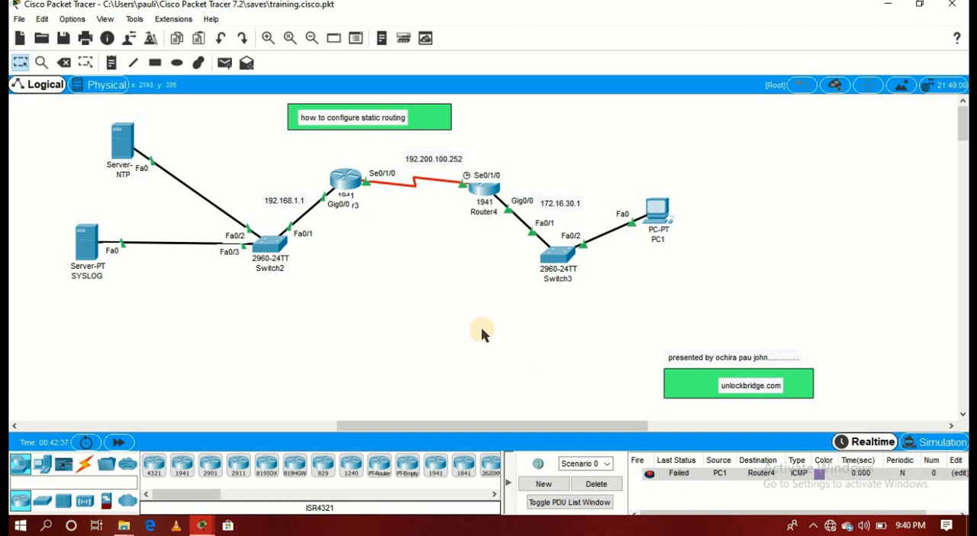
{"action": "left_click", "coordinate": [225, 63]}
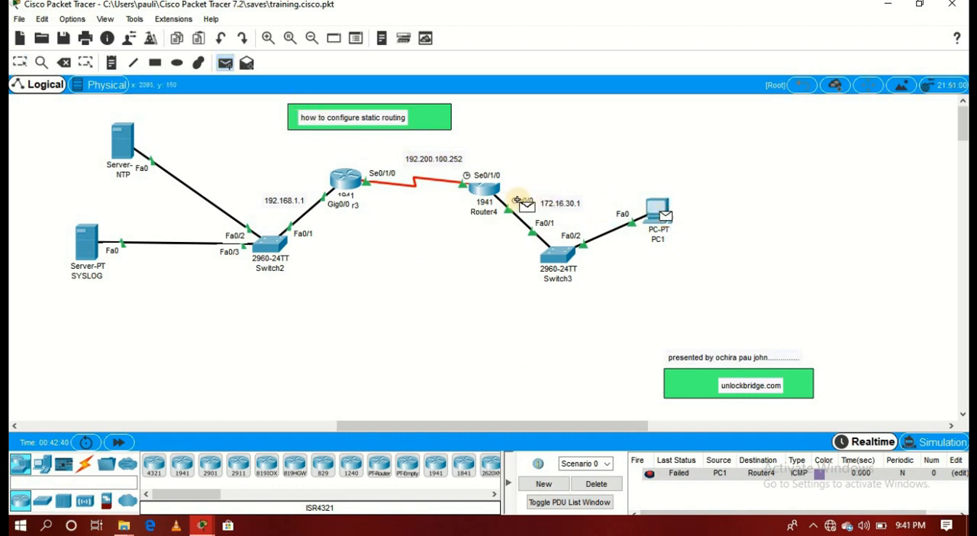
{"action": "left_click", "coordinate": [485, 193]}
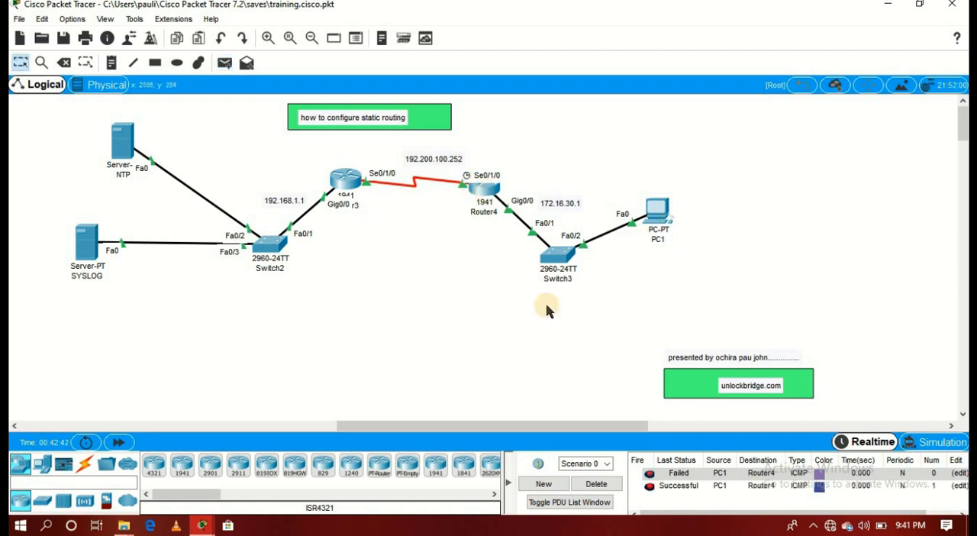
{"action": "left_click", "coordinate": [597, 487]}
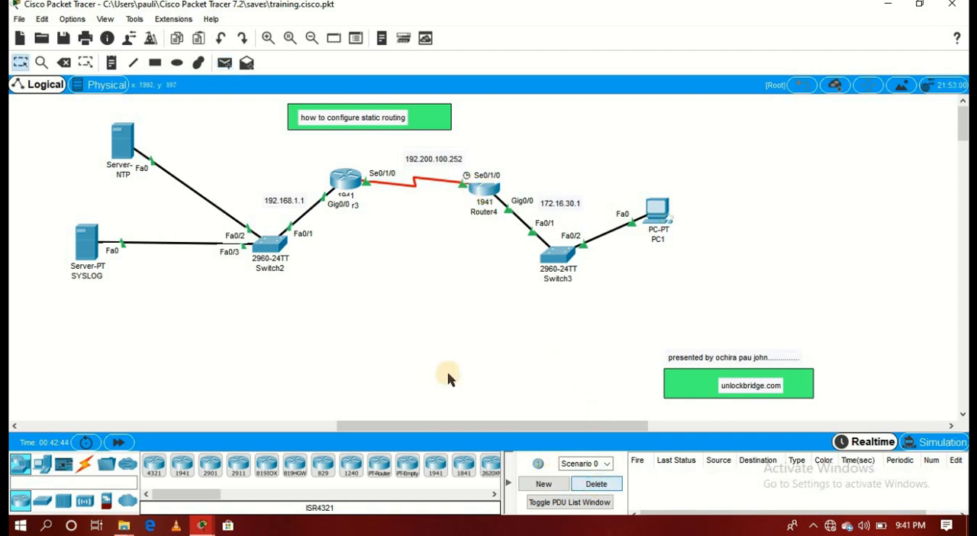
- Repeat the simple PDU test from PC1 to Router4 and clear the PDU list again
{"action": "left_click", "coordinate": [222, 64]}
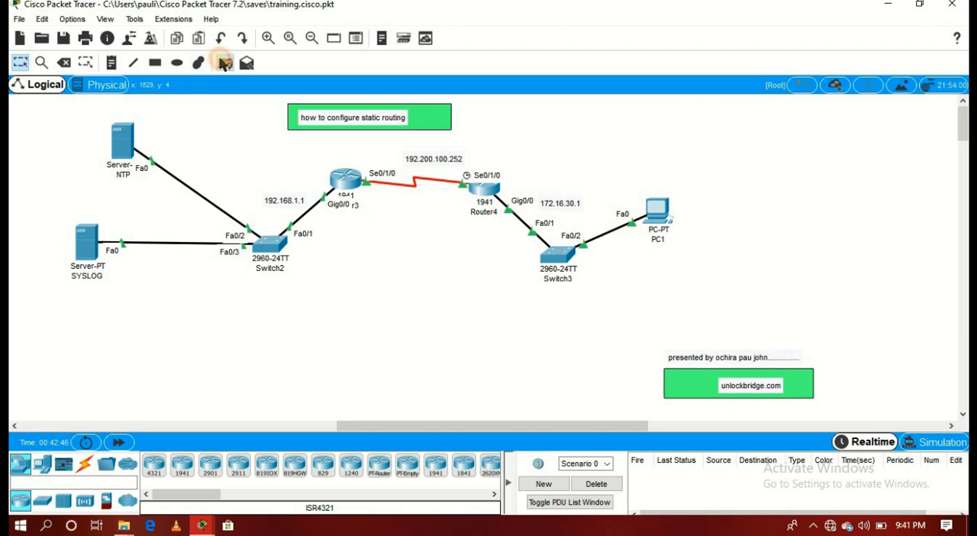
{"action": "left_click", "coordinate": [660, 212]}
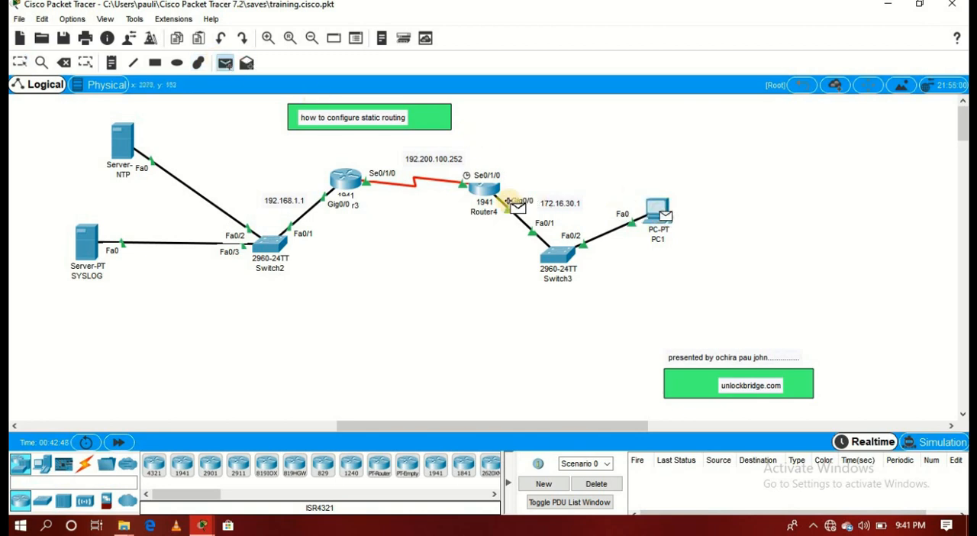
{"action": "left_click", "coordinate": [482, 187]}
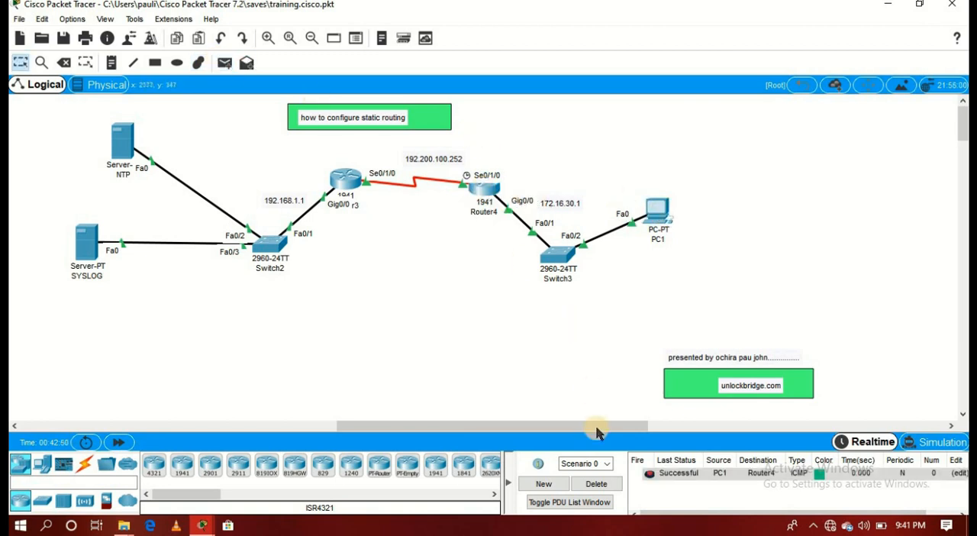
{"action": "left_click", "coordinate": [597, 484]}
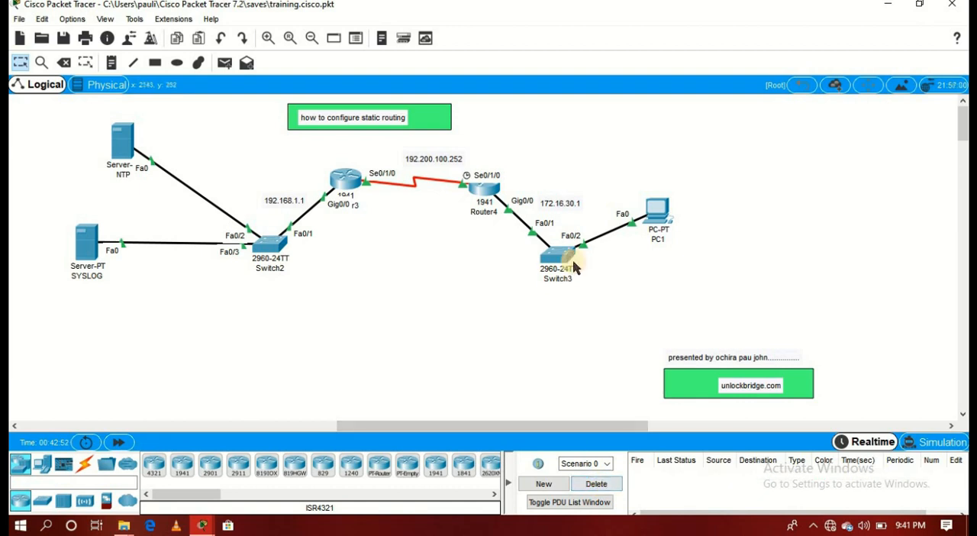
- Send a simple PDU from Router3 to PC1 to test connectivity, and delete the result from the scenario
{"action": "left_click", "coordinate": [225, 63]}
{"action": "left_click", "coordinate": [344, 179]}
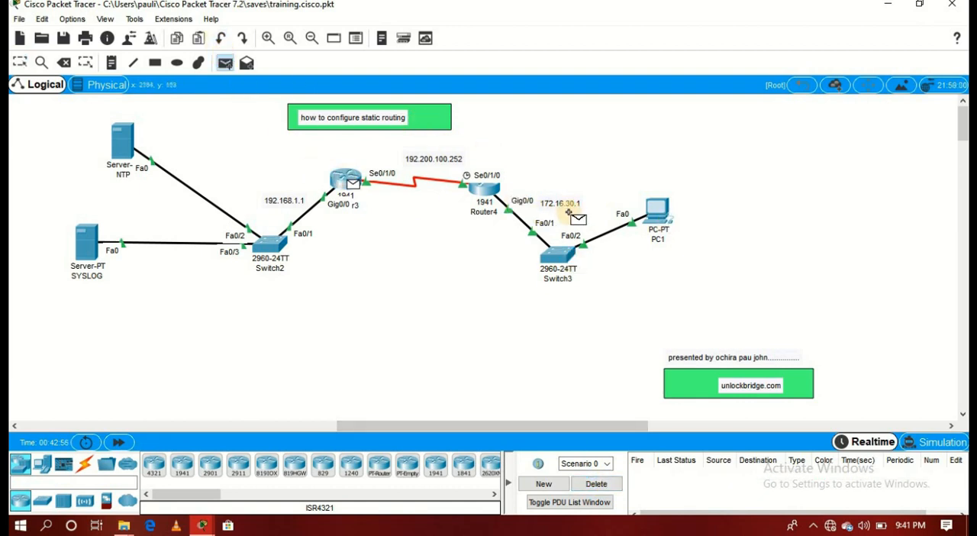
{"action": "left_click", "coordinate": [654, 221]}
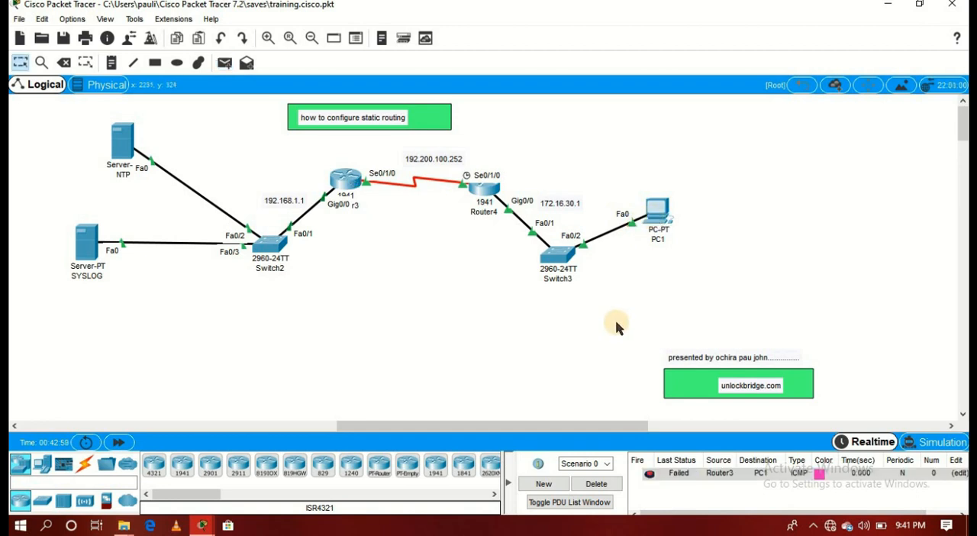
{"action": "left_click", "coordinate": [593, 485]}
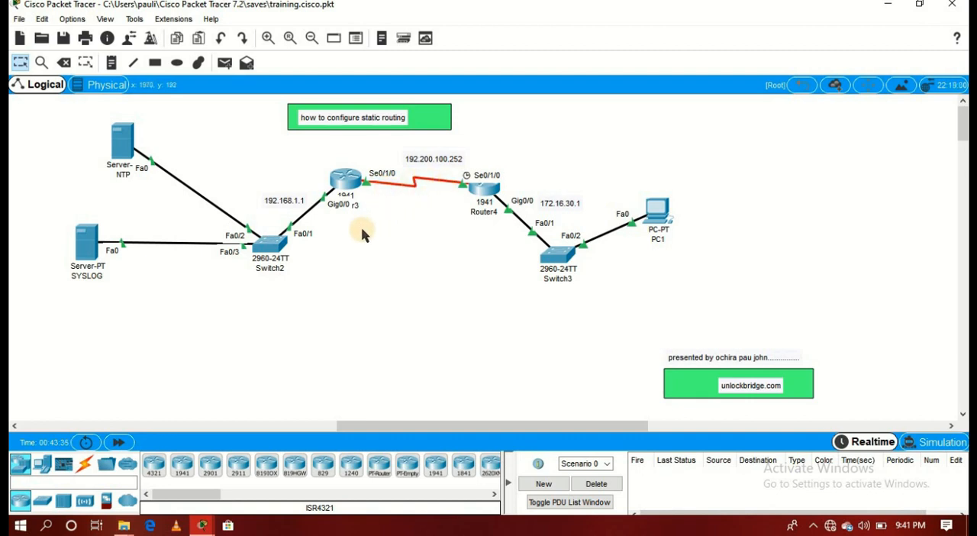
- Open Router3's command line and exit interface configuration mode to global configuration mode
{"action": "left_click", "coordinate": [347, 182]}
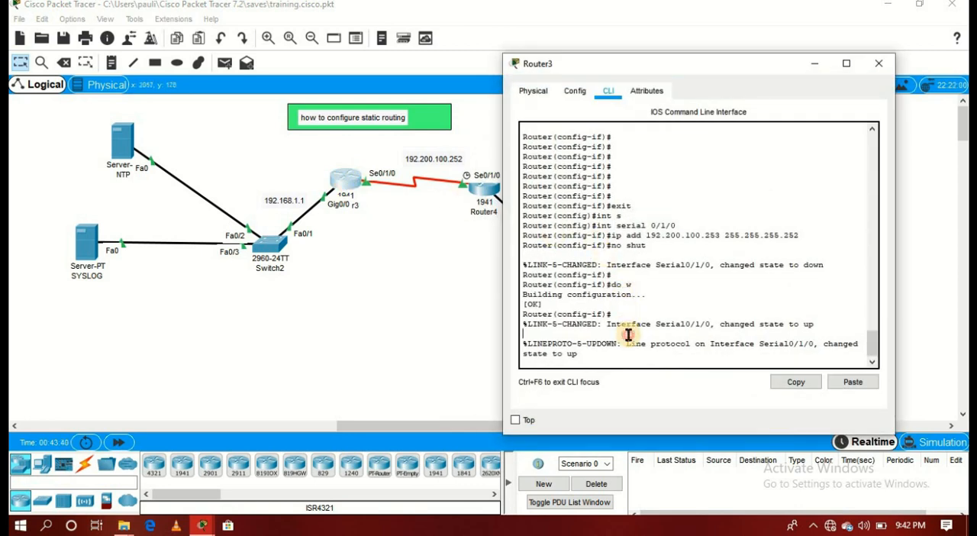
{"action": "left_click_drag", "start_coordinate": [631, 336], "coordinate": [631, 349]}
{"action": "key", "text": "Return"}
{"action": "key", "text": "Return"}
{"action": "key", "text": "Return"}
{"action": "key", "text": "Return"}
{"action": "key", "text": "Return"}
{"action": "key", "text": "Return"}
{"action": "key", "text": "Return"}
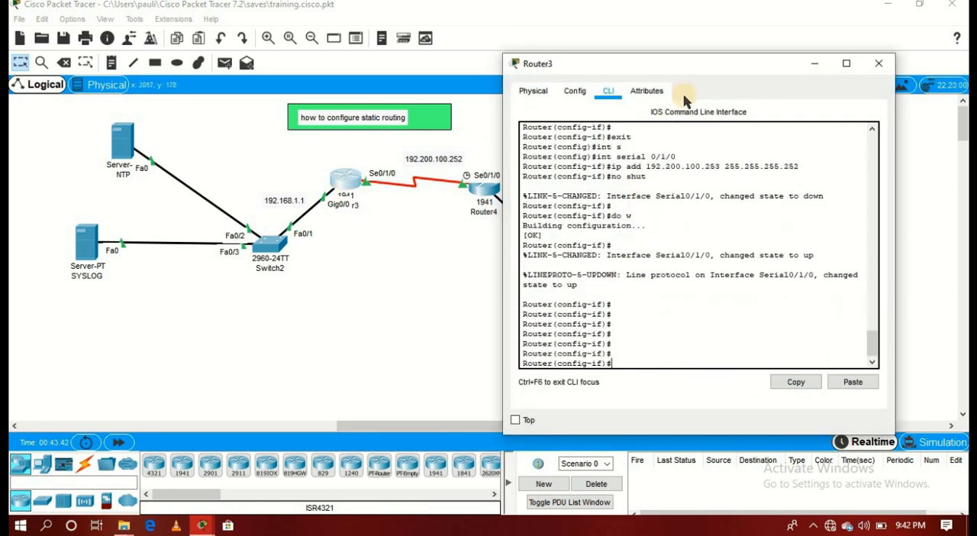
{"action": "left_click_drag", "start_coordinate": [697, 71], "coordinate": [254, 61]}
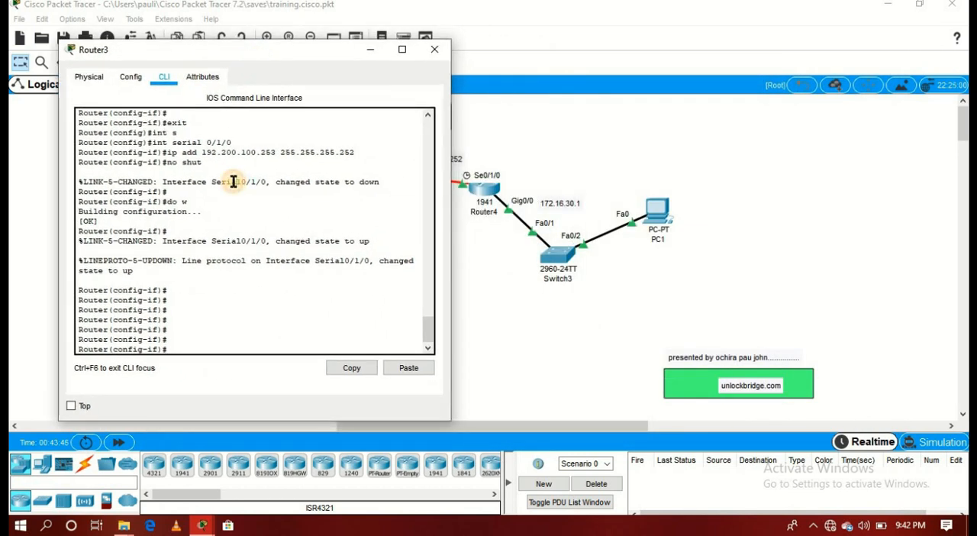
{"action": "key", "text": "Return"}
{"action": "key", "text": "Return"}
{"action": "key", "text": "Return"}
{"action": "key", "text": "Return"}
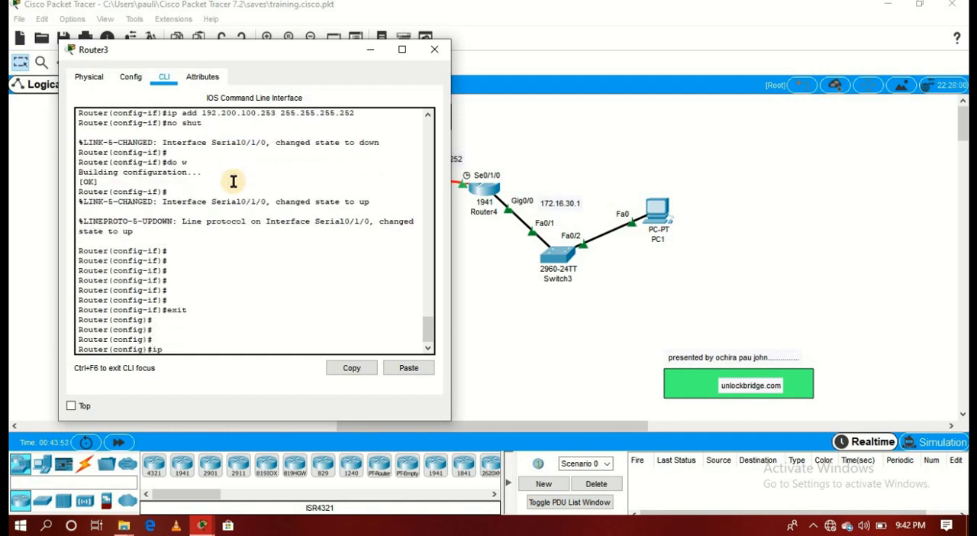
- Begin a static route command on Router3 for destination network 172.16.30.0 with subnet mask 255.255.255.0
{"action": "type", "text": "ip route"}
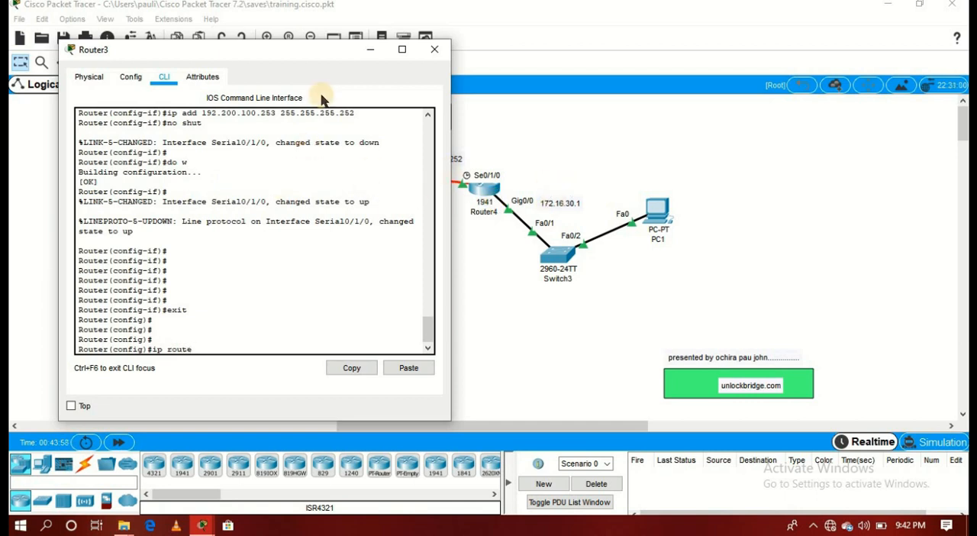
{"action": "left_click", "coordinate": [288, 55]}
{"action": "left_click_drag", "start_coordinate": [290, 58], "coordinate": [167, 110]}
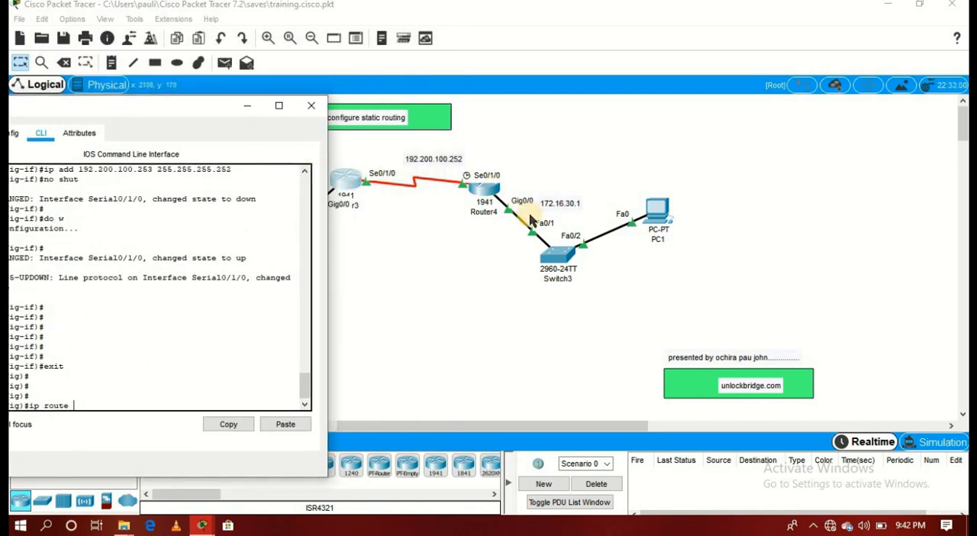
{"action": "left_click_drag", "start_coordinate": [181, 109], "coordinate": [264, 56]}
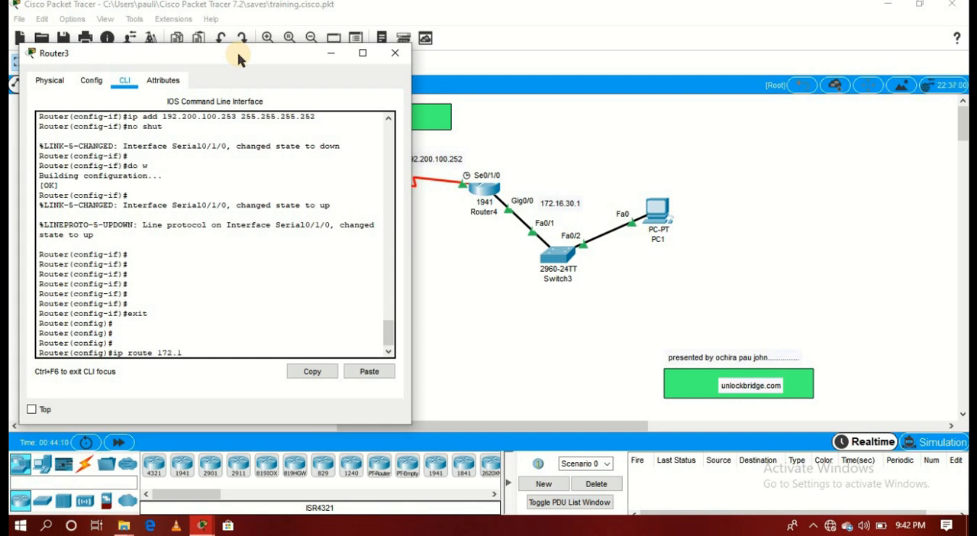
{"action": "type", "text": ".30.0"}
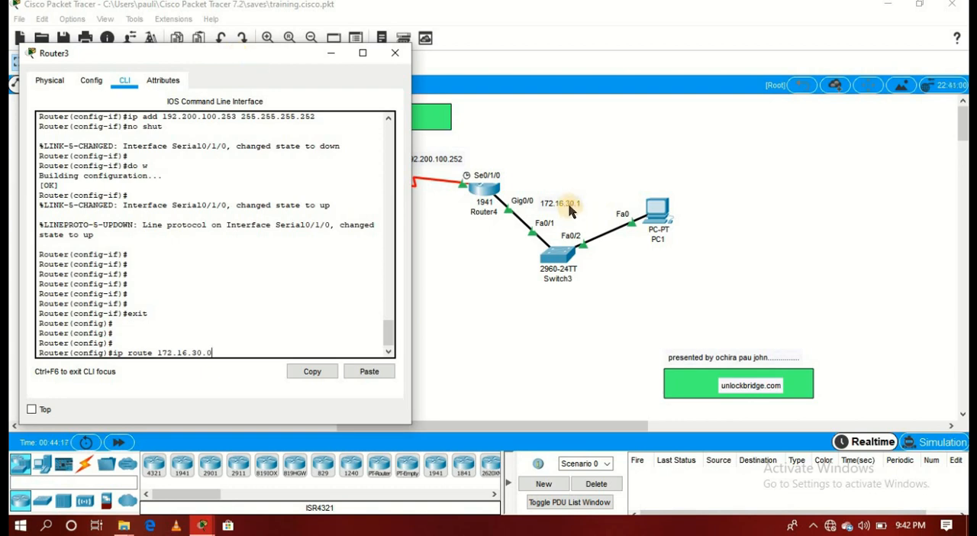
{"action": "type", "text": "2"}
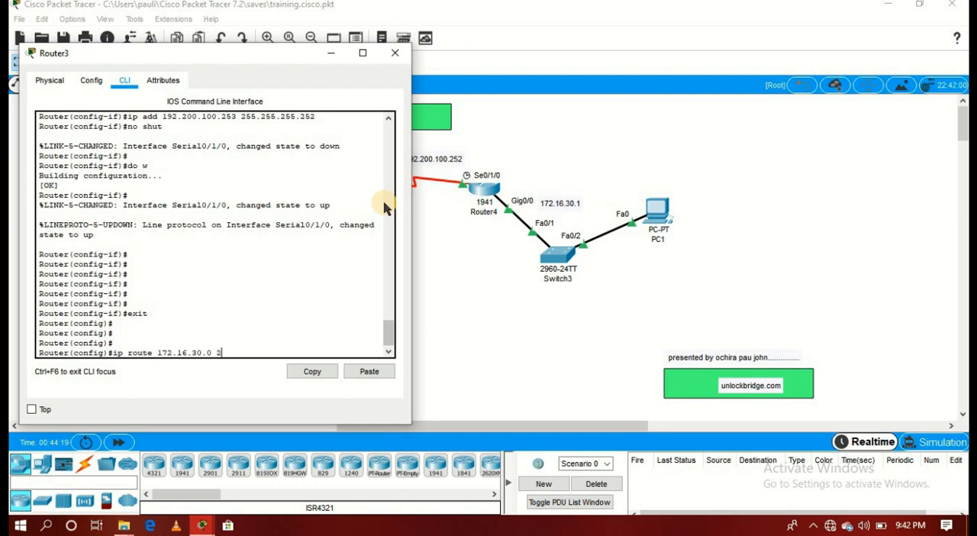
{"action": "type", "text": "55.255.255.0"}
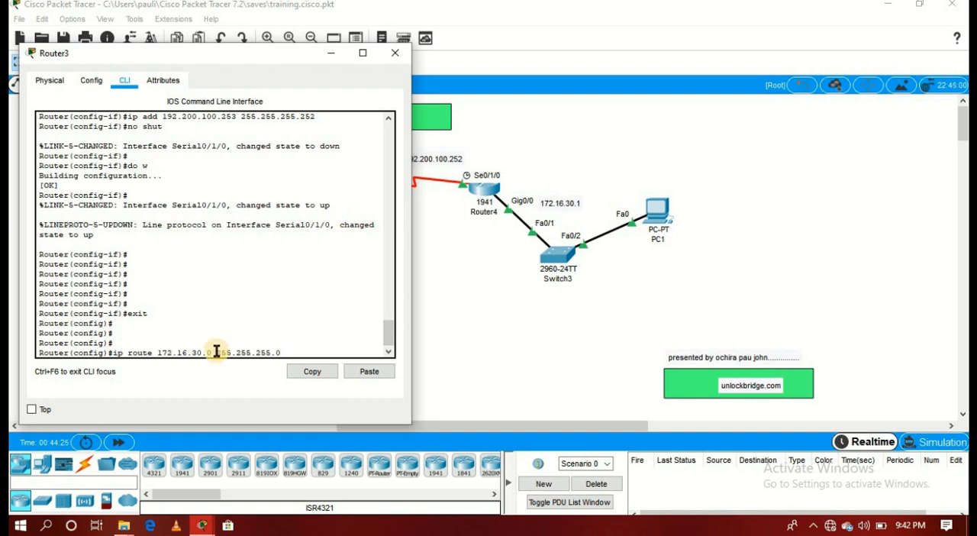
- Complete Router3's static route with next-hop address 192.200.100.254 and execute the command
{"action": "left_click_drag", "start_coordinate": [217, 352], "coordinate": [275, 353]}
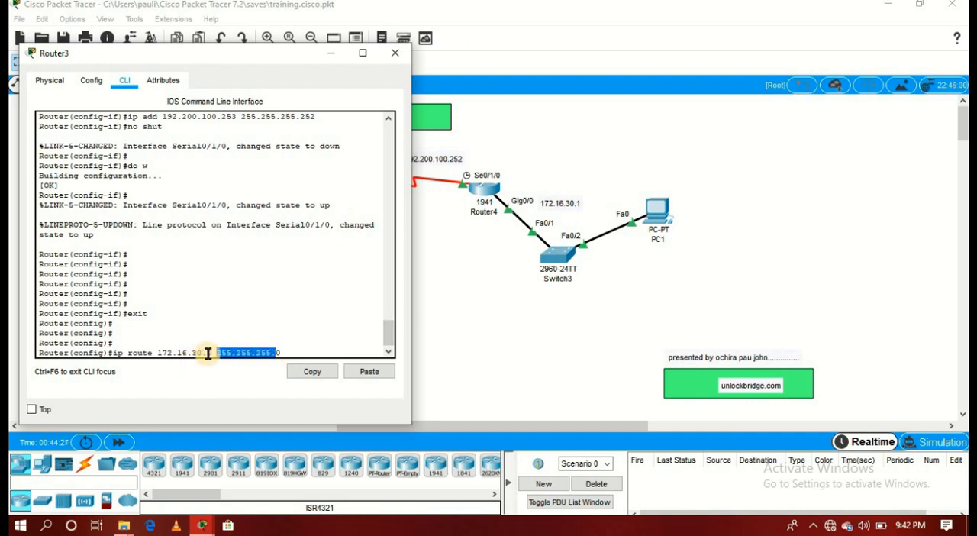
{"action": "left_click_drag", "start_coordinate": [212, 353], "coordinate": [137, 353]}
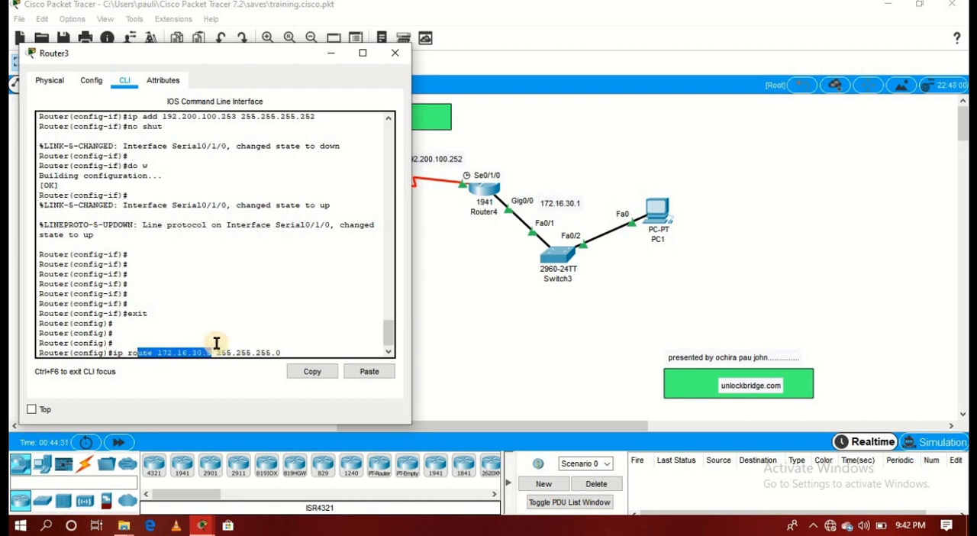
{"action": "left_click_drag", "start_coordinate": [216, 353], "coordinate": [286, 352]}
{"action": "left_click", "coordinate": [286, 352]}
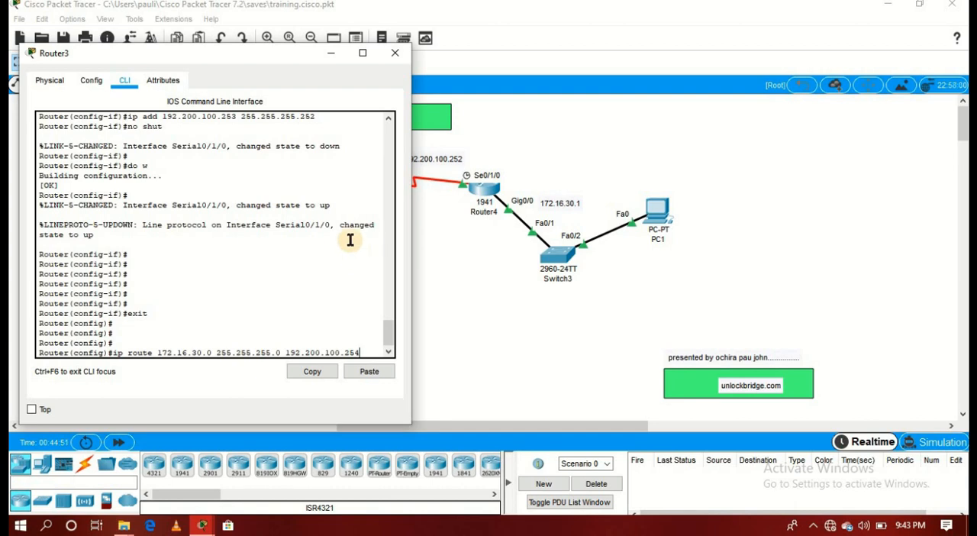
{"action": "left_click", "coordinate": [268, 57]}
{"action": "left_click_drag", "start_coordinate": [267, 57], "coordinate": [470, 281]}
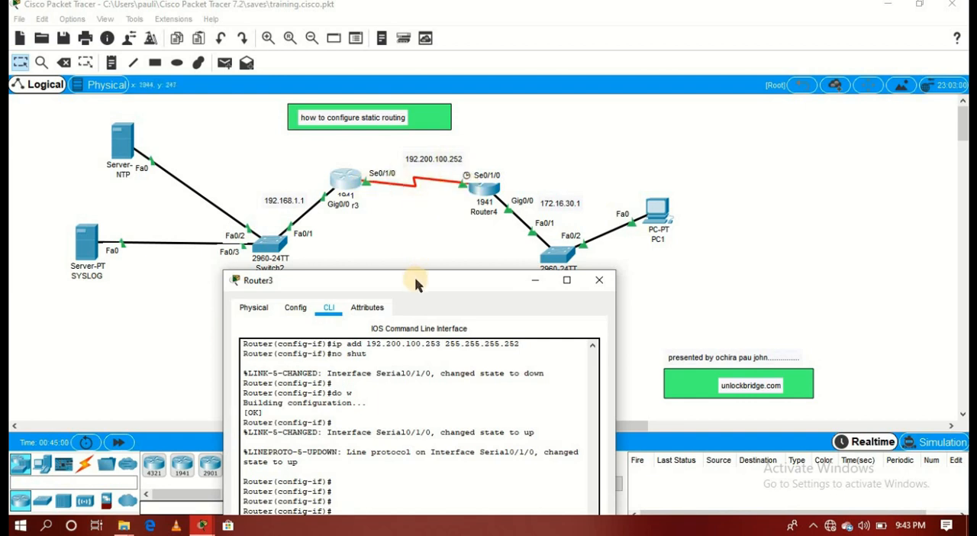
{"action": "left_click_drag", "start_coordinate": [415, 279], "coordinate": [358, 83]}
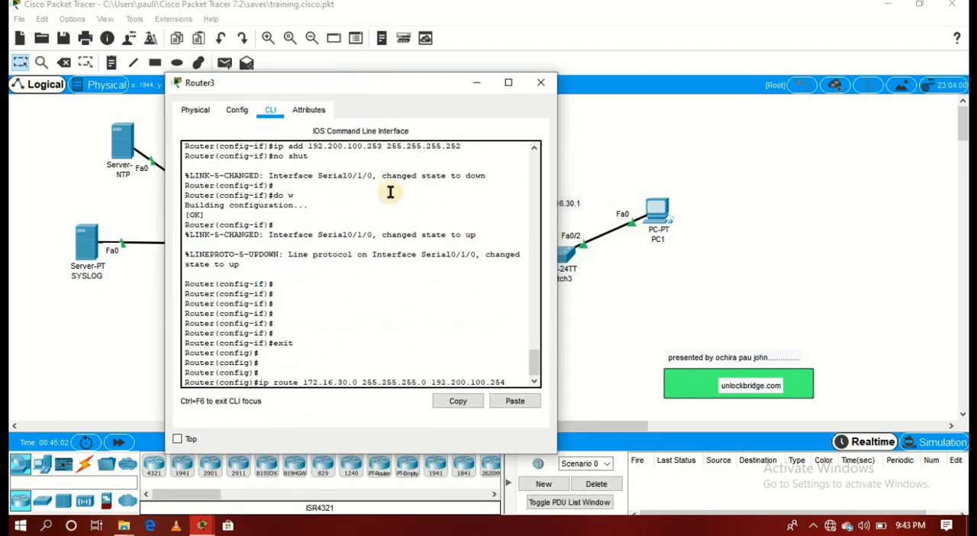
{"action": "key", "text": "Return"}
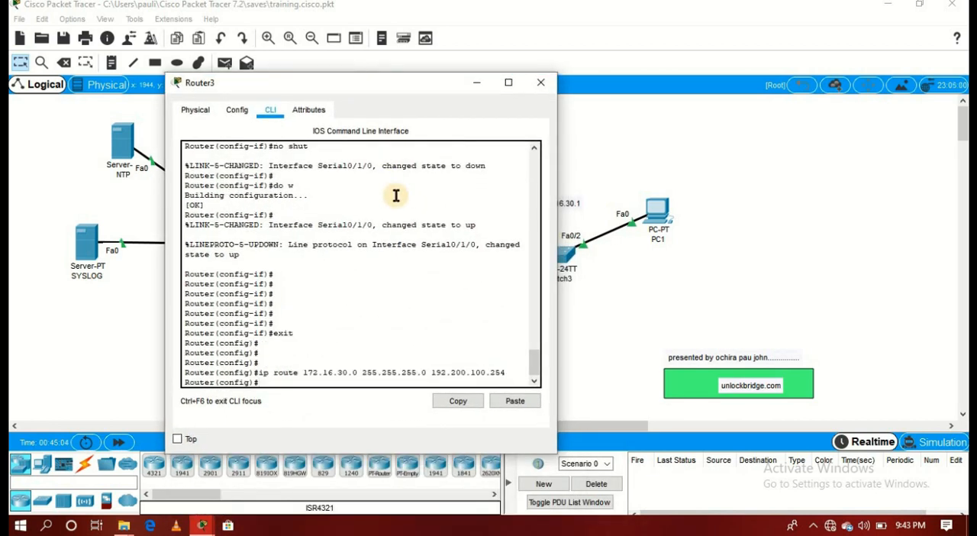
- Save Router3's running configuration with "do wr" and close its configuration window
{"action": "type", "text": "do wr"}
{"action": "key", "text": "Return"}
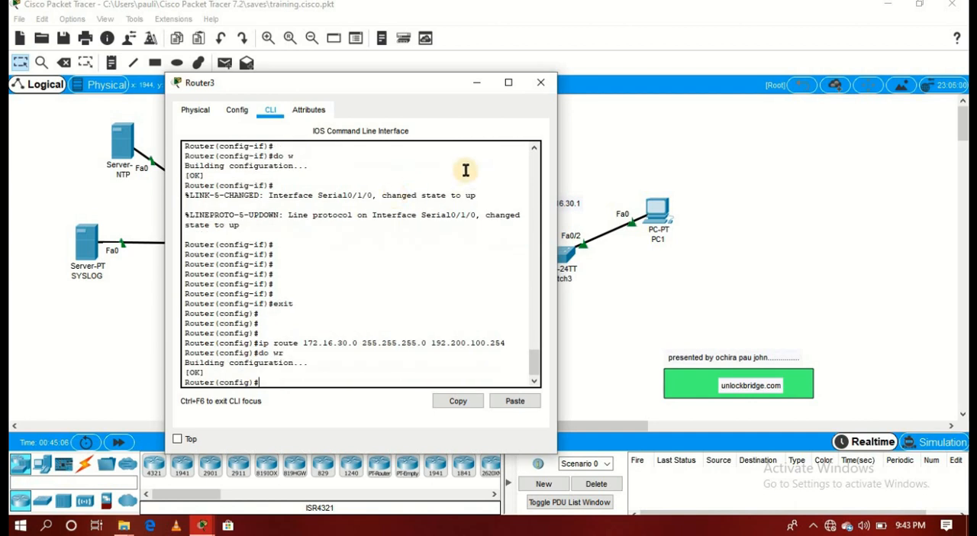
{"action": "key", "text": "Return"}
{"action": "key", "text": "Return"}
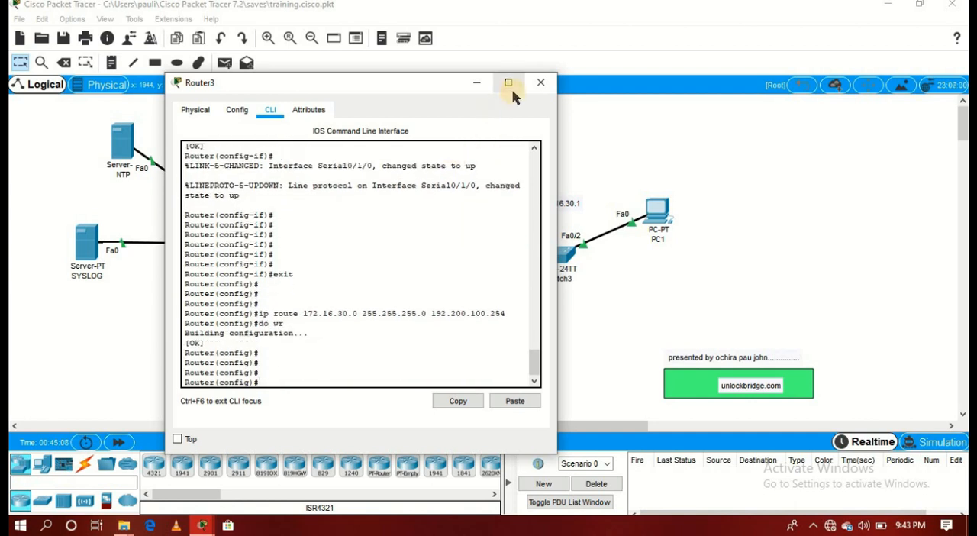
{"action": "left_click", "coordinate": [540, 82]}
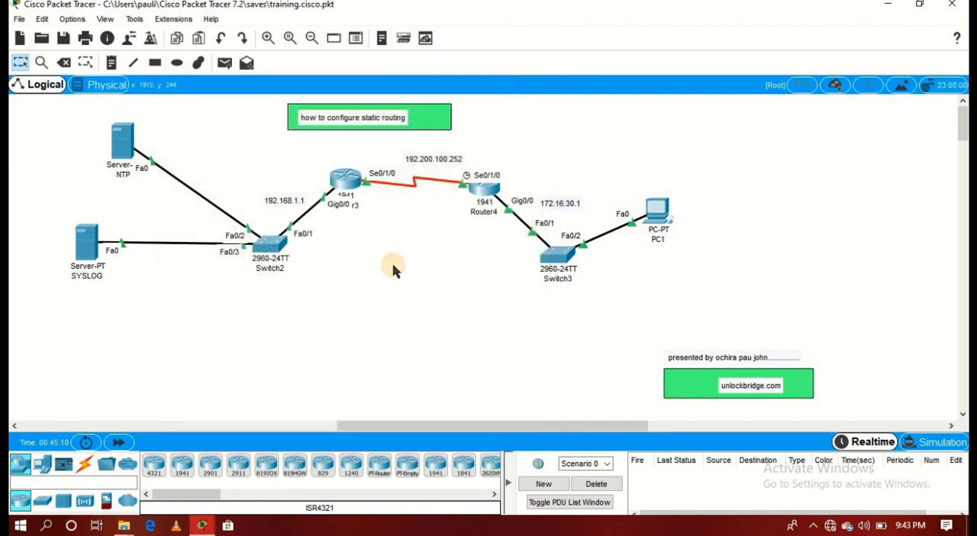
- Open Router4's command line and exit interface configuration mode to global configuration mode
{"action": "left_click", "coordinate": [482, 192]}
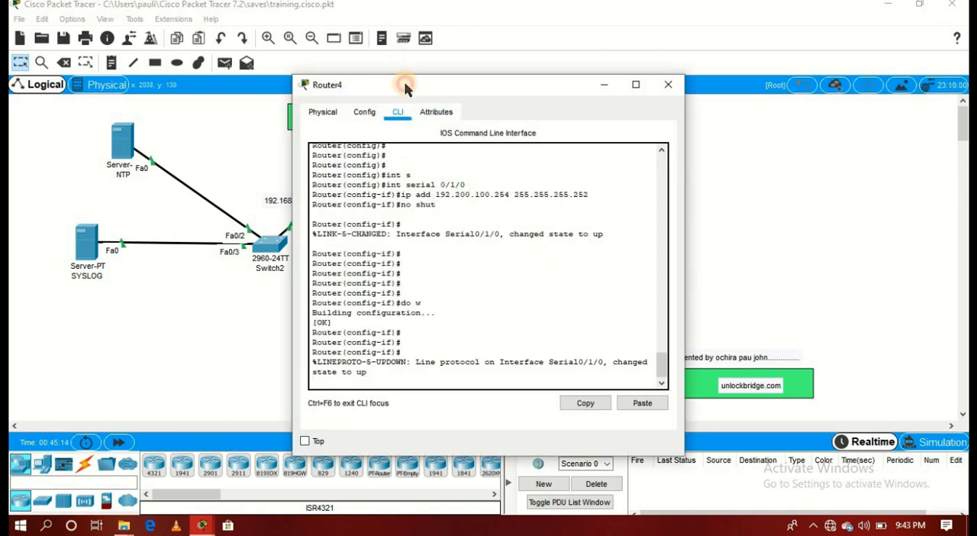
{"action": "left_click_drag", "start_coordinate": [405, 86], "coordinate": [629, 79]}
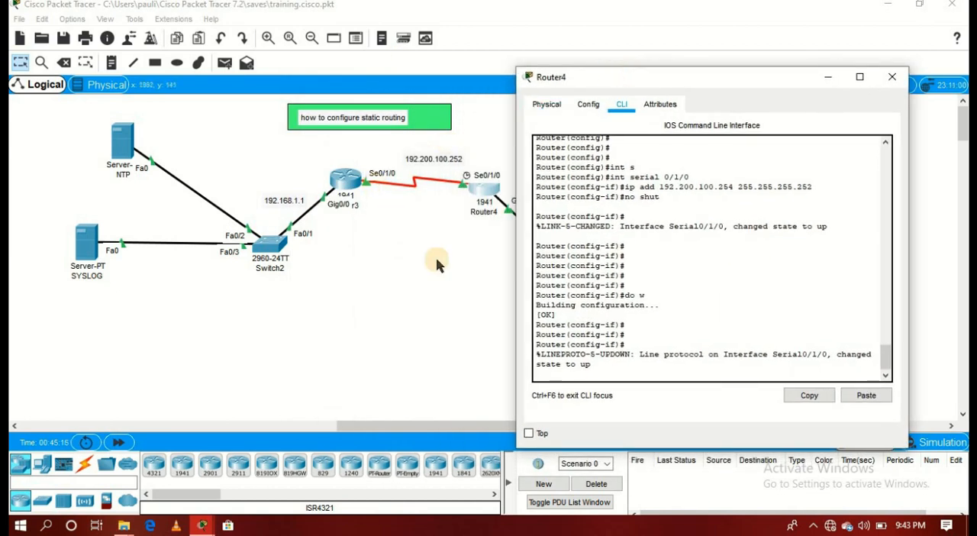
{"action": "key", "text": "Return"}
{"action": "key", "text": "Return"}
{"action": "key", "text": "Return"}
{"action": "key", "text": "Return"}
{"action": "key", "text": "Return"}
{"action": "key", "text": "Return"}
{"action": "type", "text": "er(config-if)#e"}
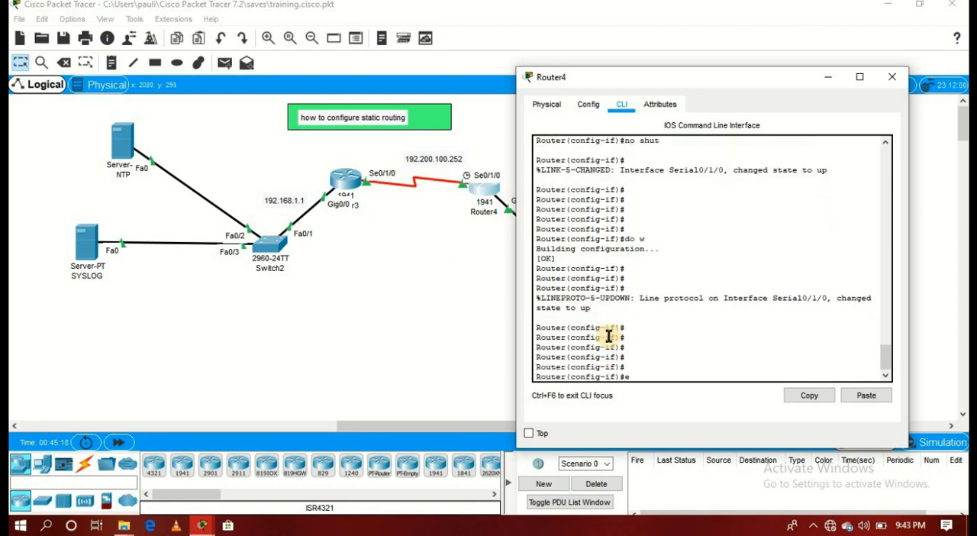
{"action": "type", "text": "xit"}
{"action": "key", "text": "Return"}
{"action": "key", "text": "Return"}
{"action": "key", "text": "Return"}
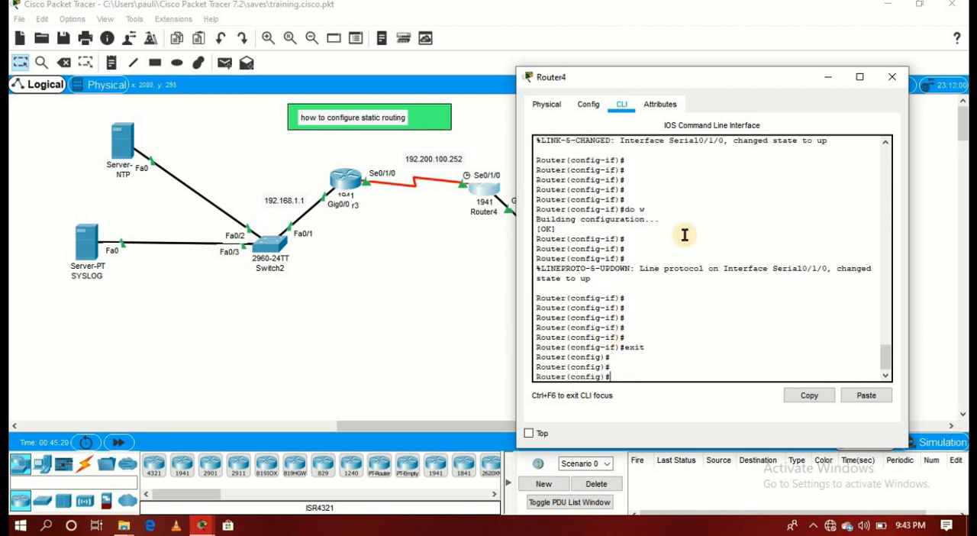
- Add a static route on Router4 to network 192.168.1.0 with mask 255.255.255.0 via next hop 192.200.100.253
{"action": "key", "text": "Return"}
{"action": "key", "text": "Return"}
{"action": "type", "text": "ip"}
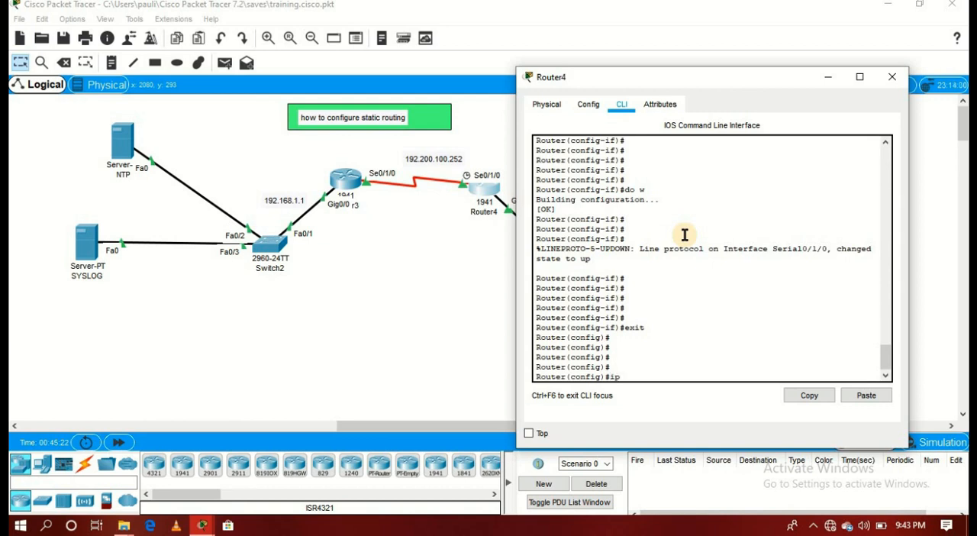
{"action": "type", "text": " rout"}
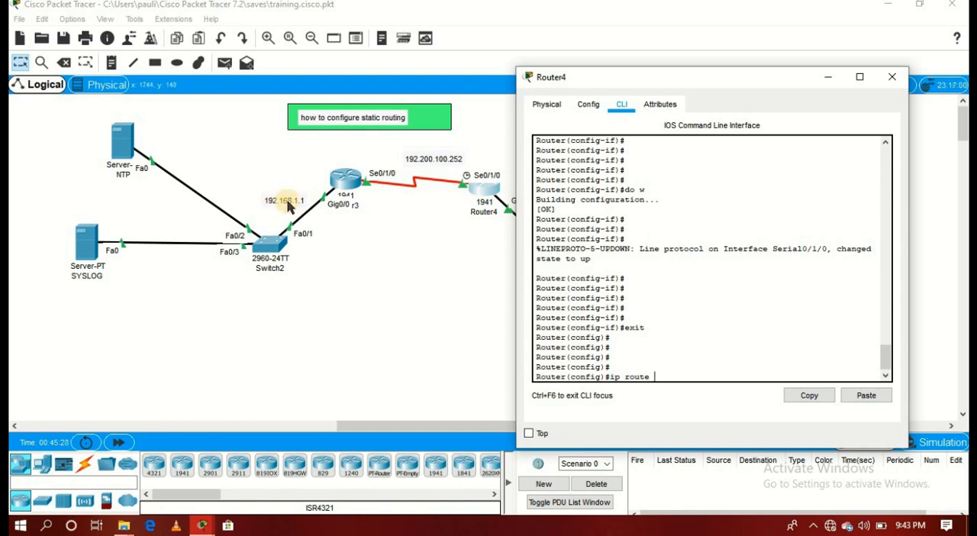
{"action": "type", "text": "e"}
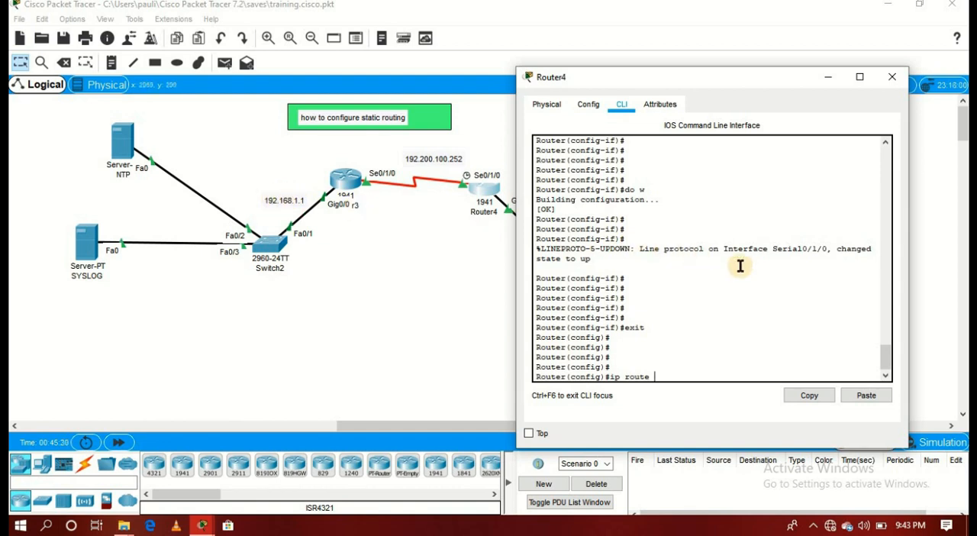
{"action": "type", "text": " 192.168.1.0 255."}
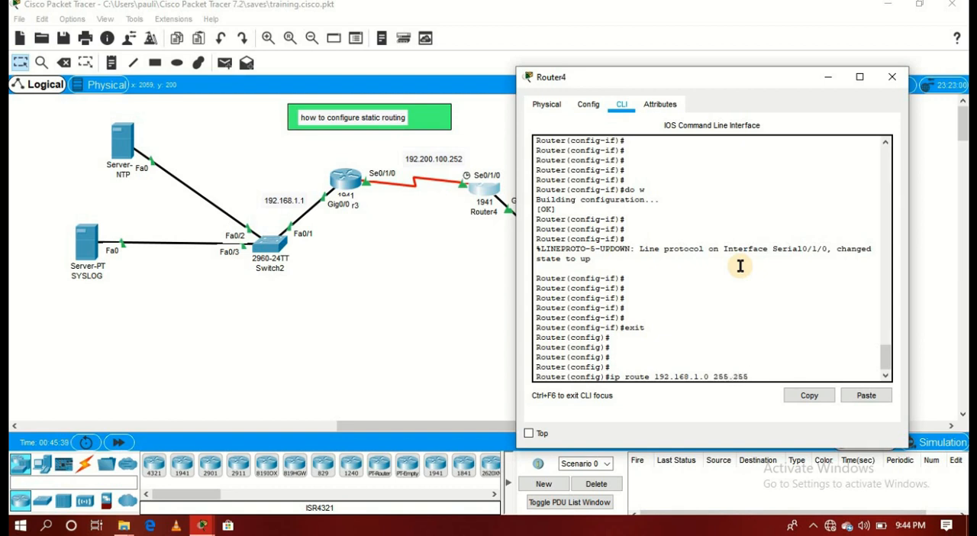
{"action": "type", "text": "255.0 19"}
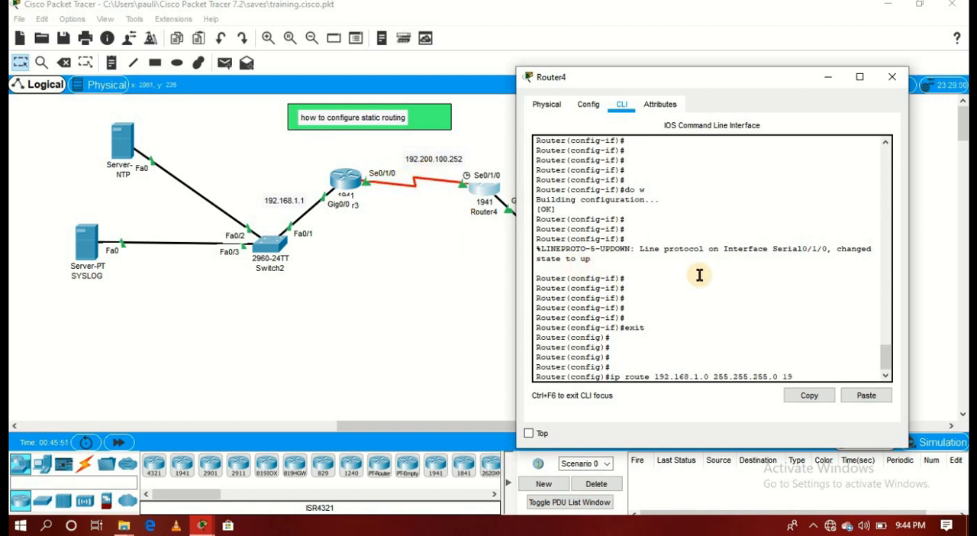
{"action": "type", "text": ".200.100.253"}
{"action": "key", "text": "Return"}
- Save Router4's configuration with "do w" and leave configuration mode with "end"
{"action": "type", "text": "do"}
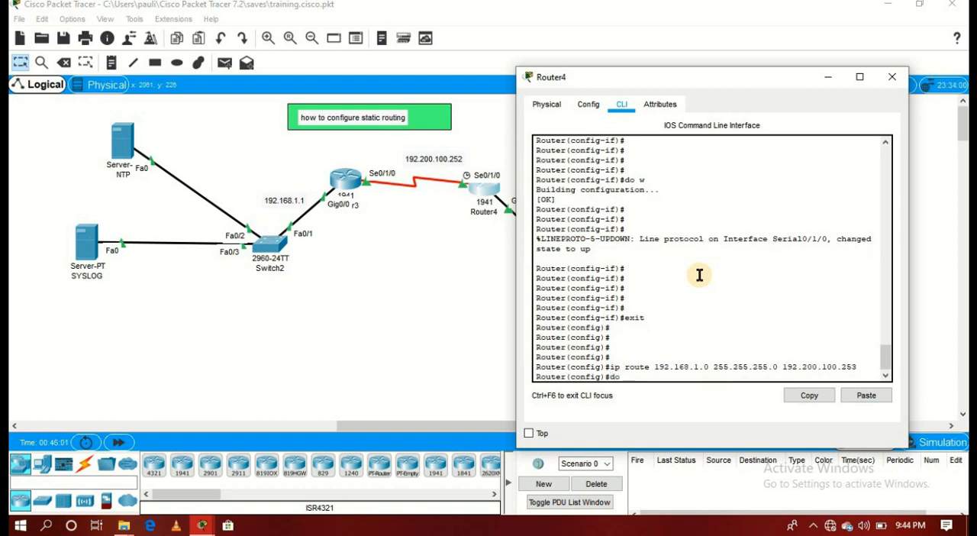
{"action": "type", "text": " w"}
{"action": "key", "text": "Return"}
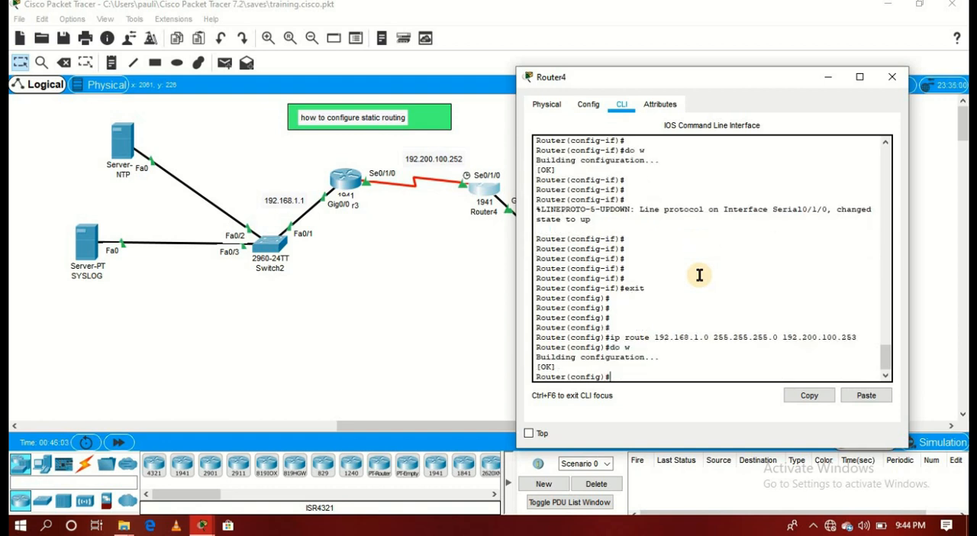
{"action": "type", "text": "end"}
{"action": "key", "text": "Return"}
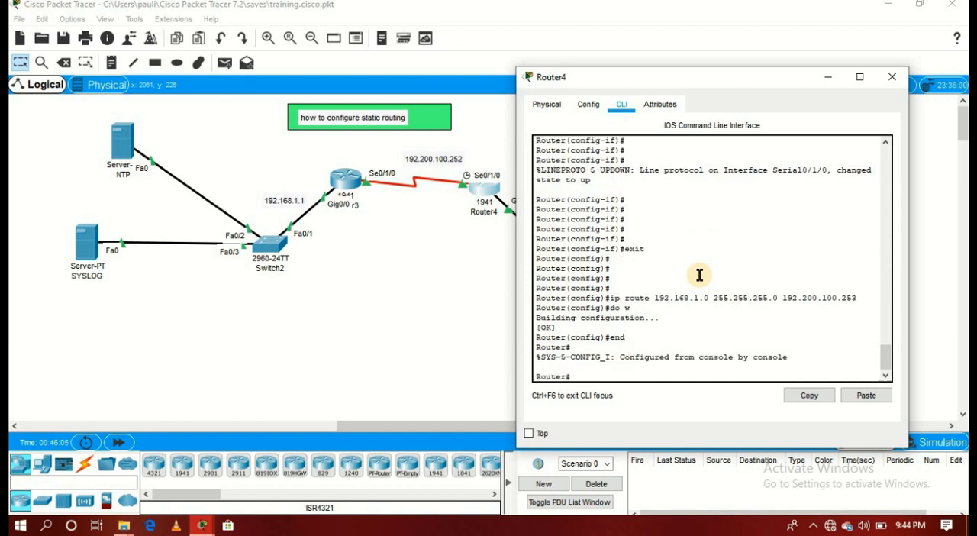
- Copy Router4's running-config to startup-config, accepting the default destination filename
{"action": "type", "text": "copy ru"}
{"action": "key", "text": "Tab"}
{"action": "type", "text": "st"}
{"action": "key", "text": "Tab"}
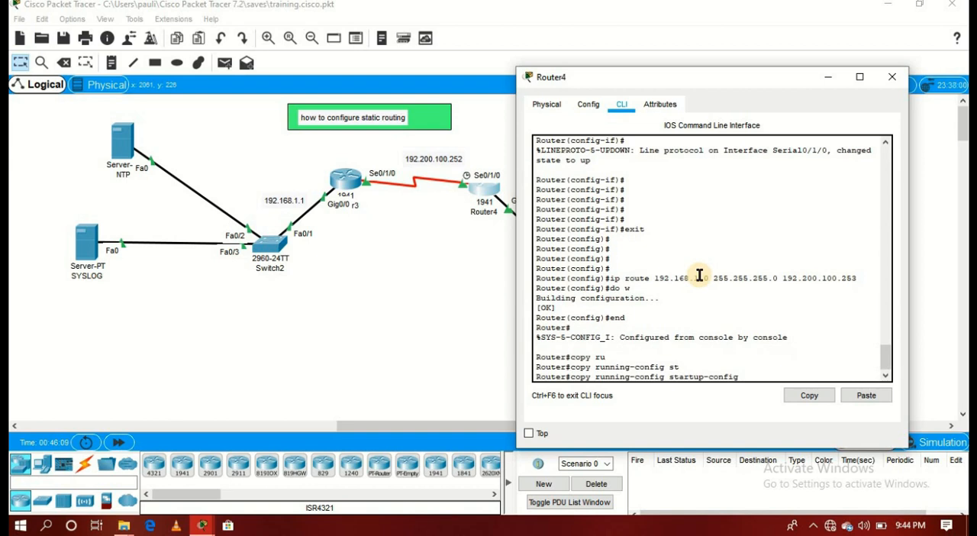
{"action": "key", "text": "Return"}
{"action": "key", "text": "Return"}
- Write Router4's configuration to memory with "w" and close its configuration window
{"action": "type", "text": "w"}
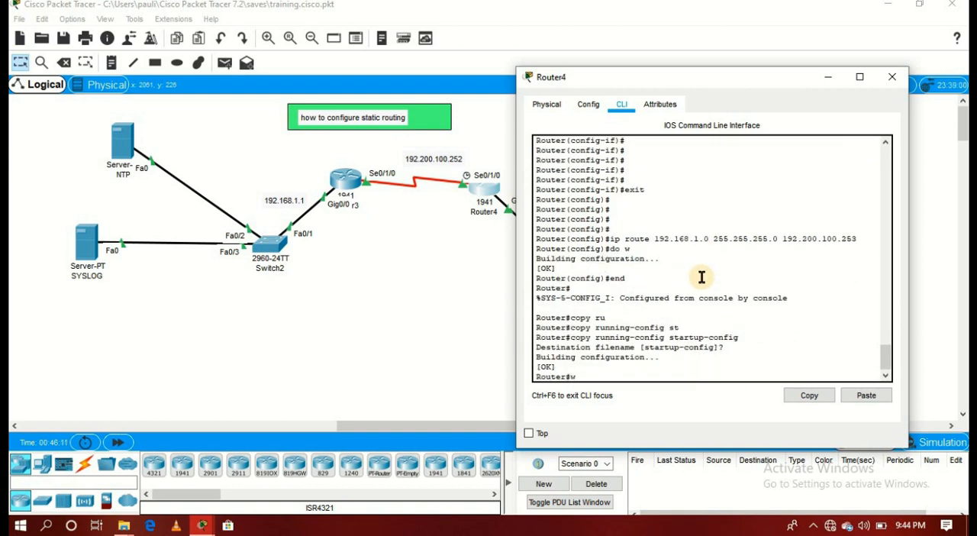
{"action": "key", "text": "Return"}
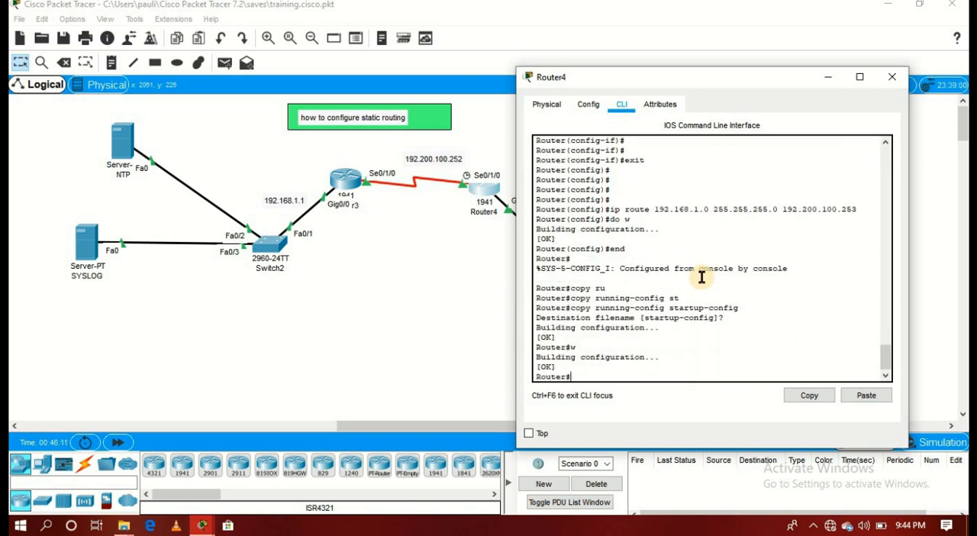
{"action": "left_click", "coordinate": [890, 81]}
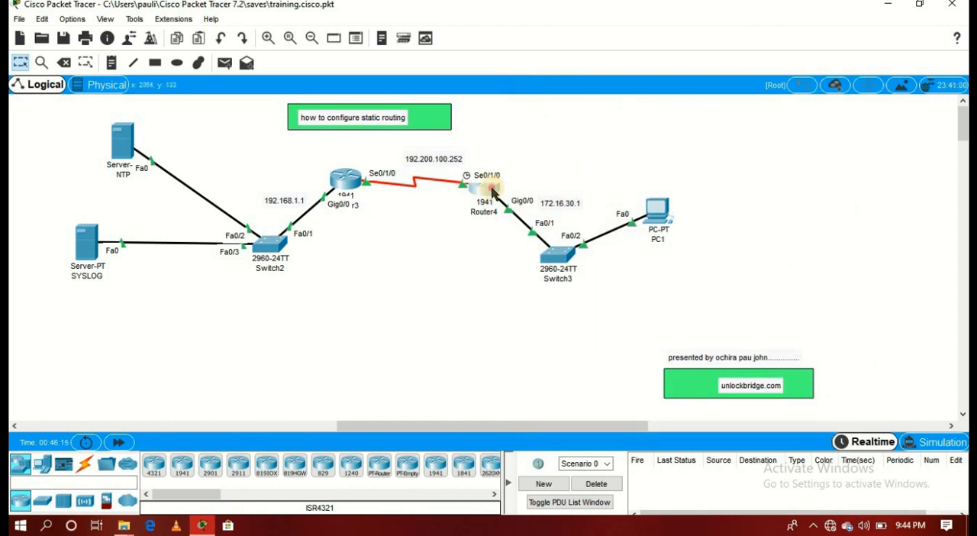
- Reopen Router4's command line, run "copy running-config startup-config" once more with the default filename, and close the window
{"action": "left_click", "coordinate": [492, 192]}
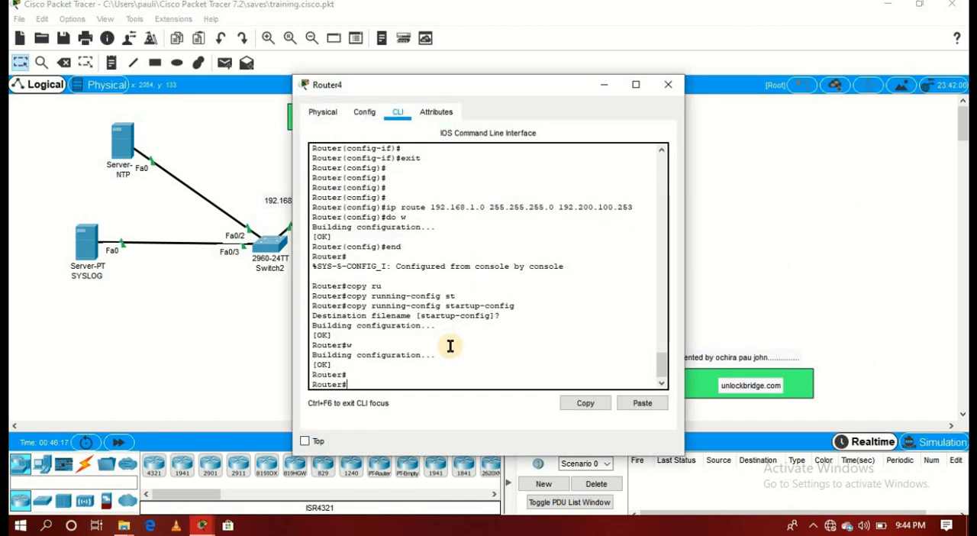
{"action": "key", "text": "Return"}
{"action": "key", "text": "Return"}
{"action": "key", "text": "Return"}
{"action": "key", "text": "Return"}
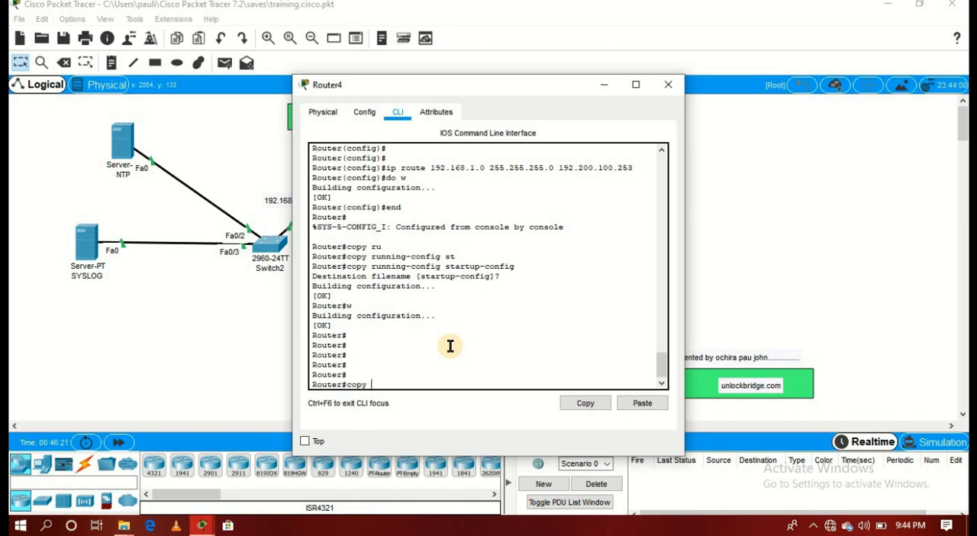
{"action": "type", "text": "copy ru"}
{"action": "key", "text": "Tab"}
{"action": "type", "text": "st"}
{"action": "key", "text": "Tab"}
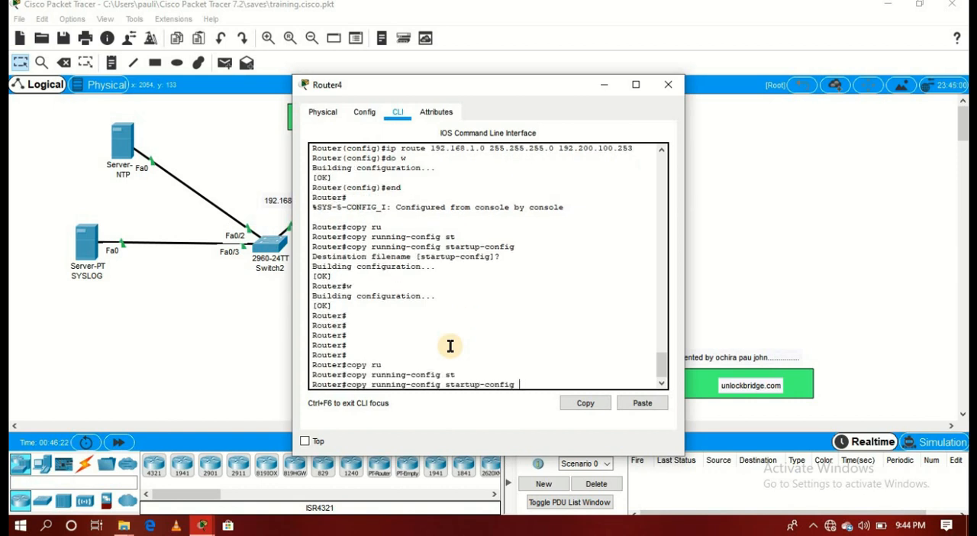
{"action": "key", "text": "Return"}
{"action": "key", "text": "Return"}
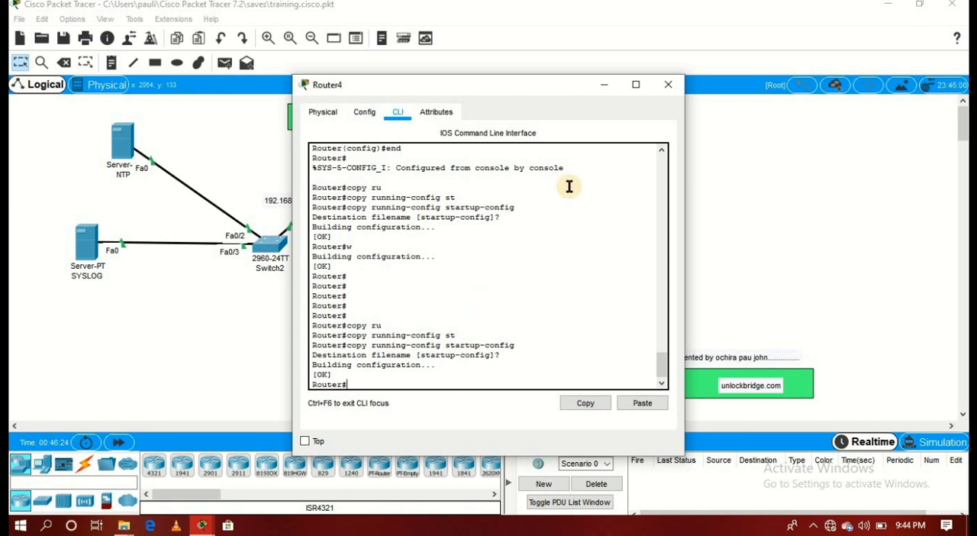
{"action": "left_click", "coordinate": [666, 86]}
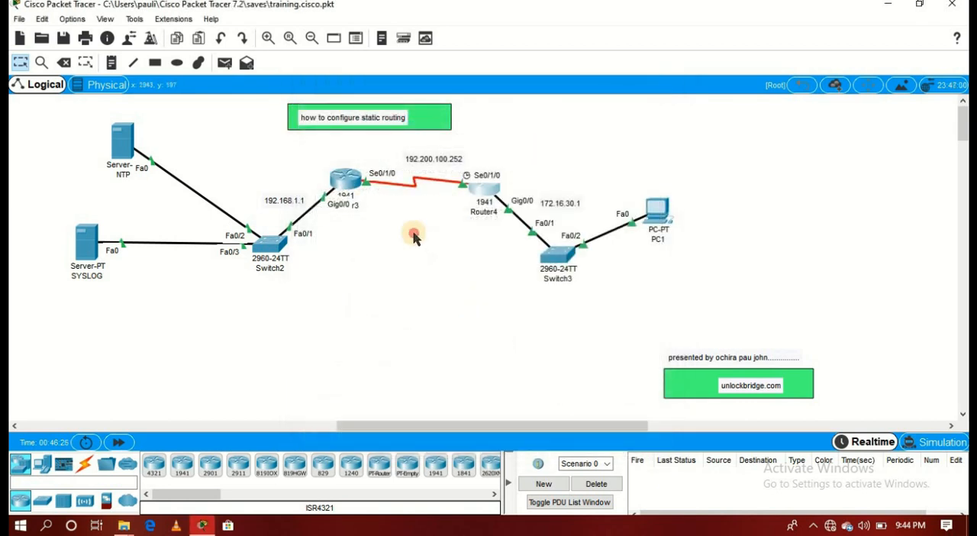
- Test connectivity with simple PDUs from the NTP server to PC1 and from the SYSLOG server to PC1
{"action": "left_click", "coordinate": [223, 64]}
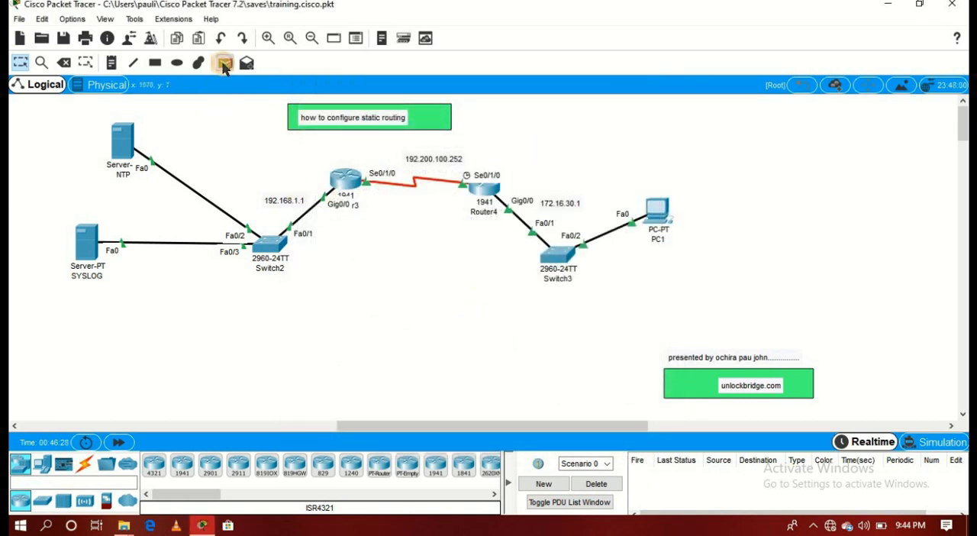
{"action": "left_click", "coordinate": [126, 138]}
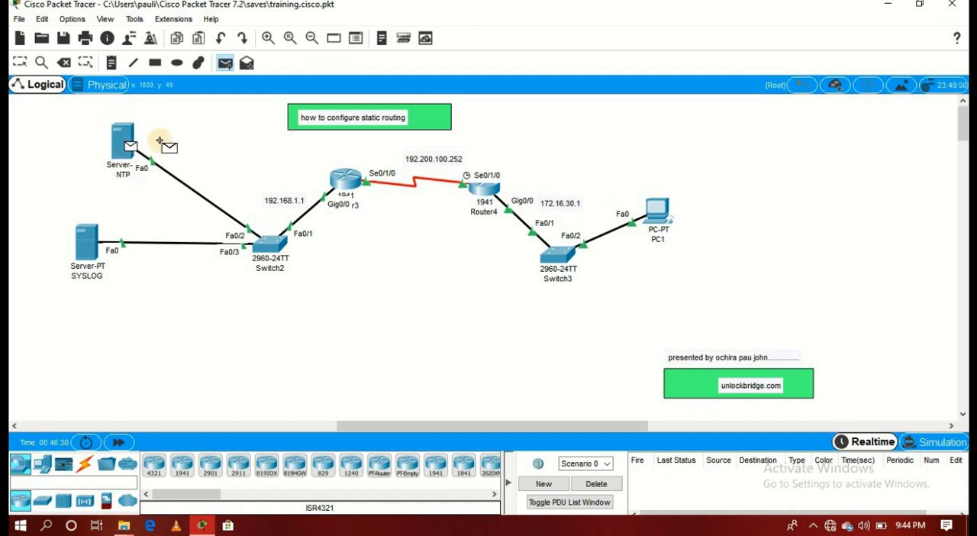
{"action": "left_click", "coordinate": [653, 209]}
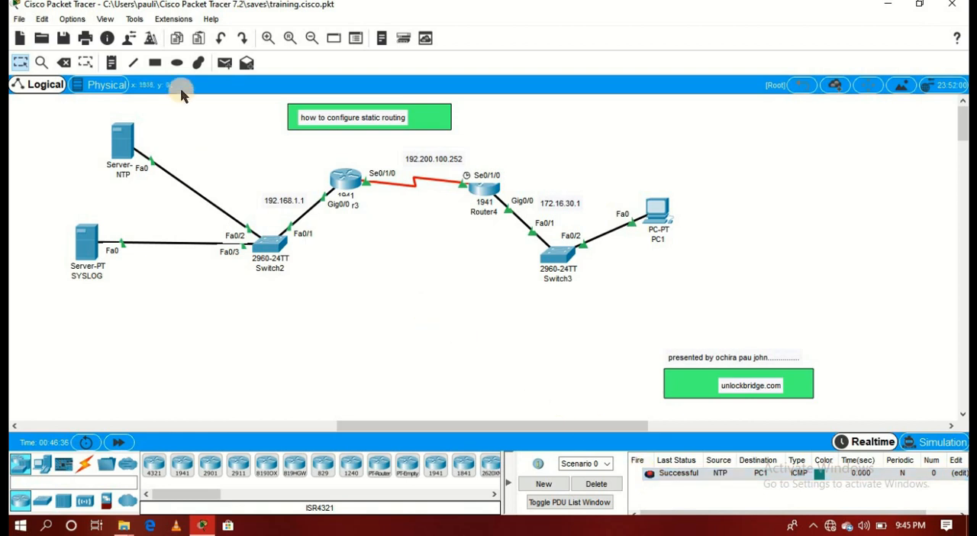
{"action": "left_click", "coordinate": [222, 63]}
{"action": "left_click", "coordinate": [87, 241]}
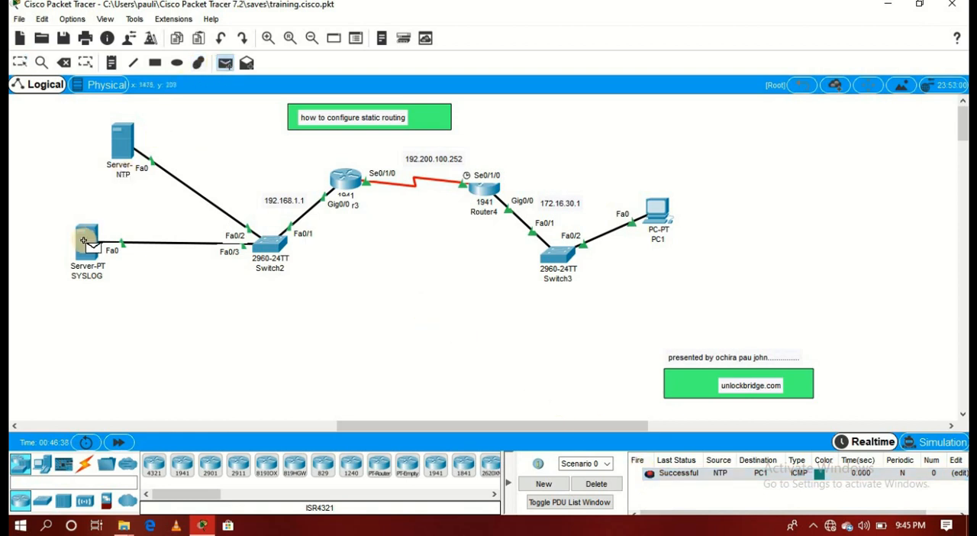
{"action": "left_click", "coordinate": [660, 219]}
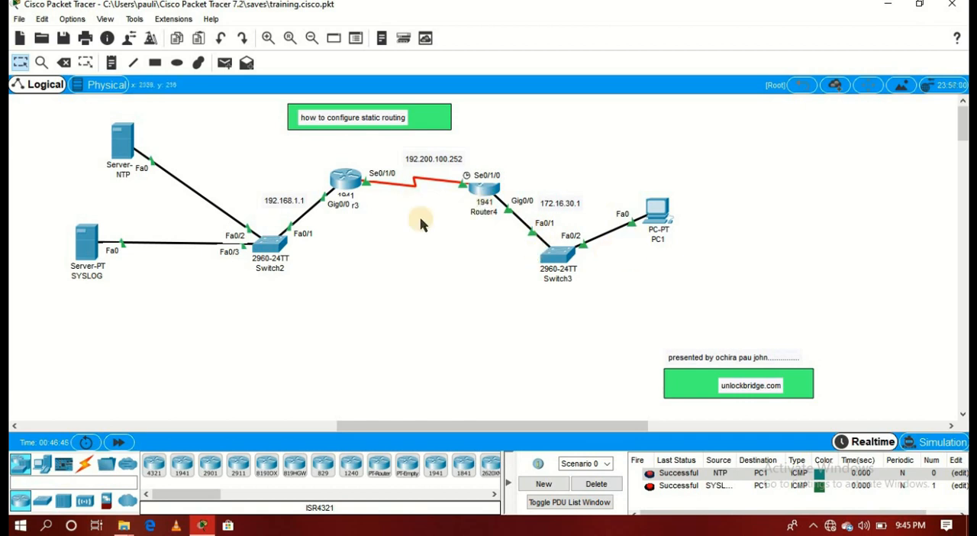
- Send a simple PDU from PC1 to the NTP server, and delete Scenario 0 to clear the PDU list
{"action": "left_click", "coordinate": [225, 62]}
{"action": "left_click", "coordinate": [657, 212]}
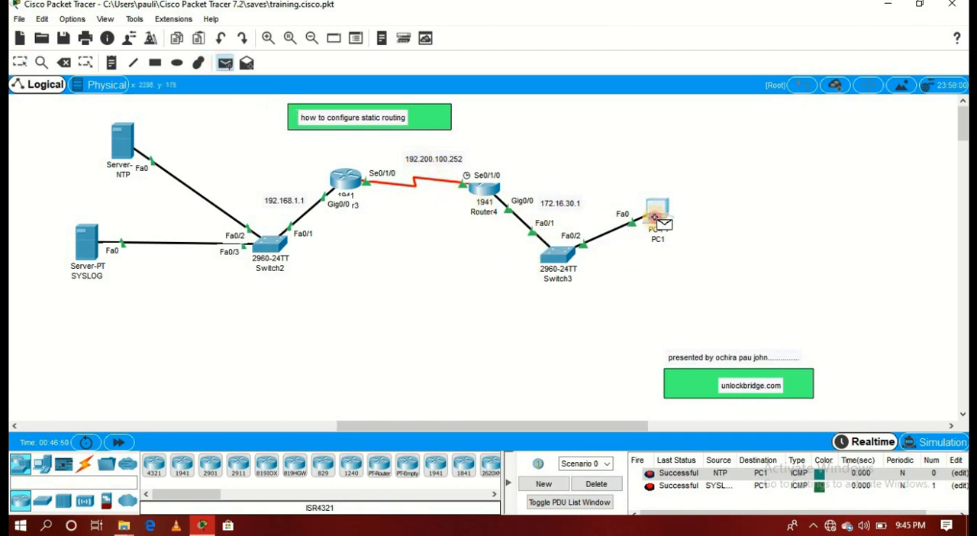
{"action": "left_click", "coordinate": [122, 138]}
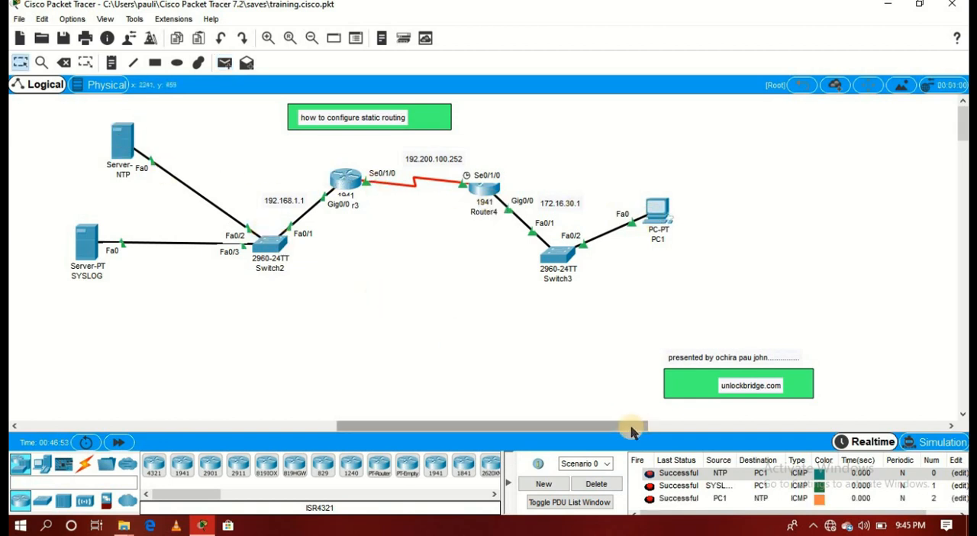
{"action": "left_click", "coordinate": [596, 485]}
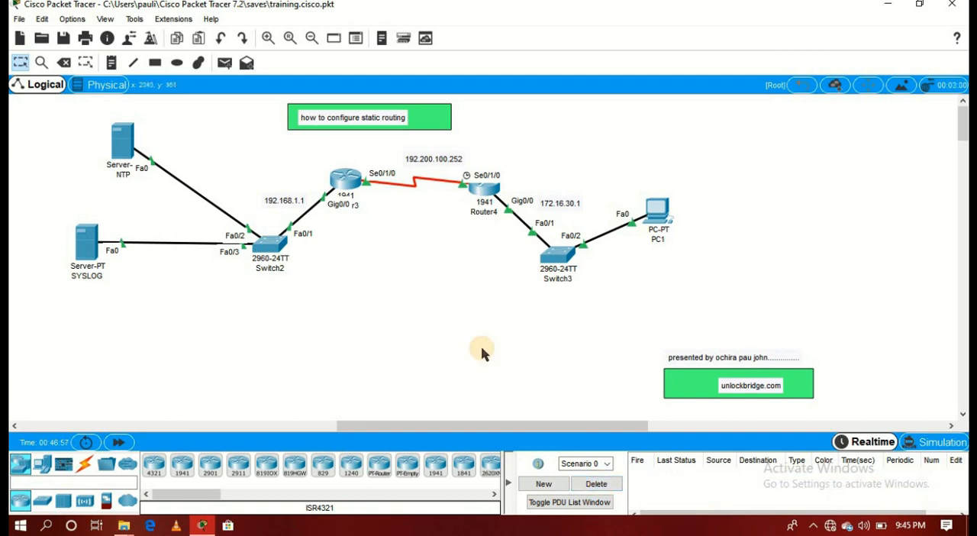